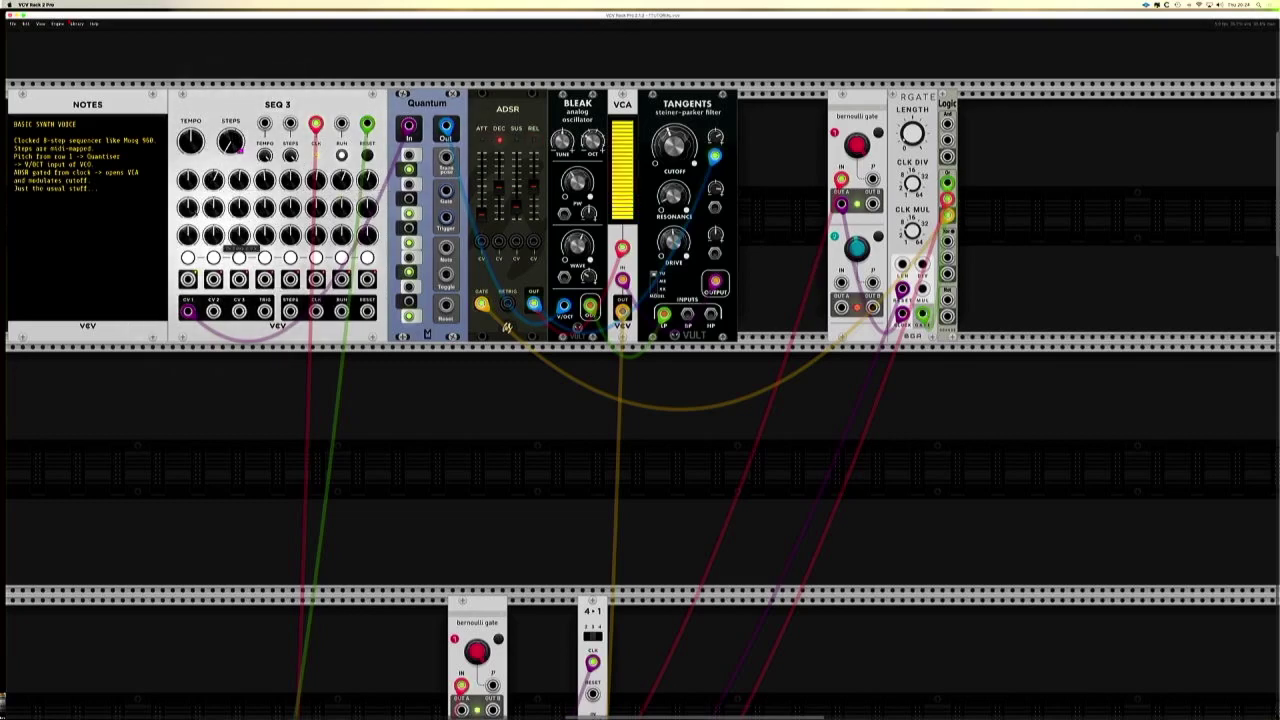
- Move the cable on the upper Bernoulli gate's first channel from Out A to Out B
mouse_move(240, 182)
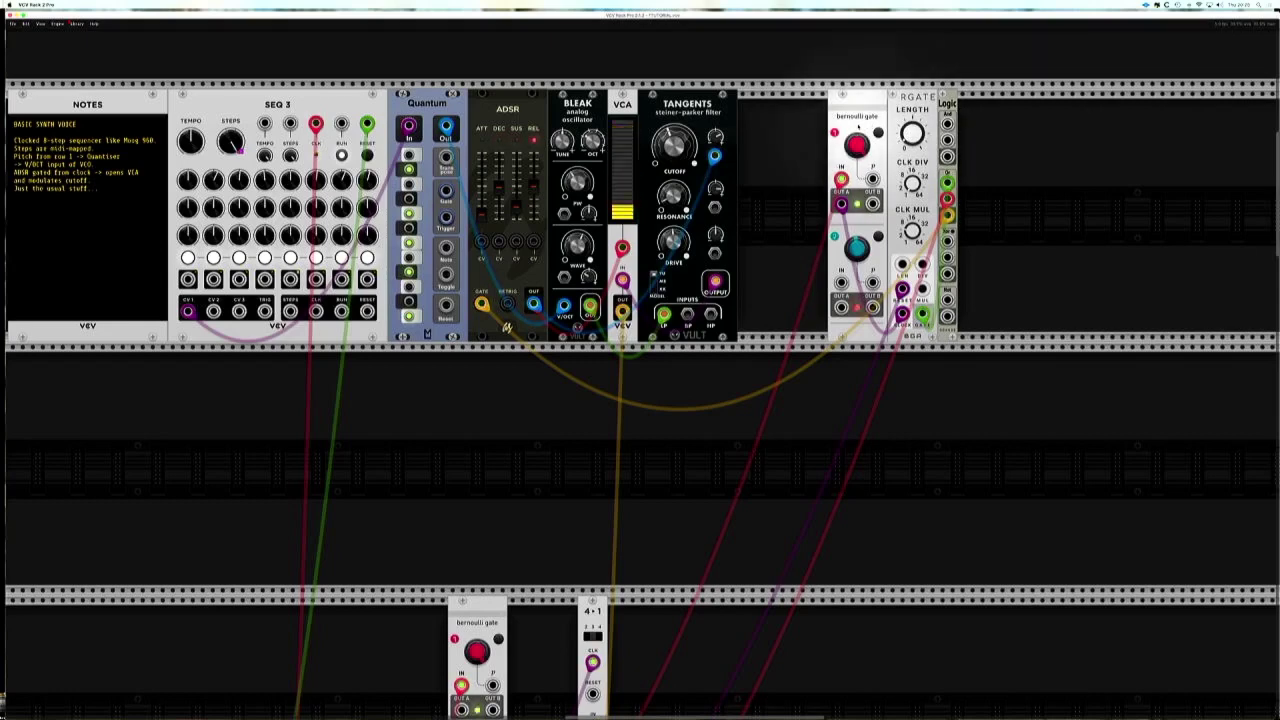
drag(841, 204, 873, 205)
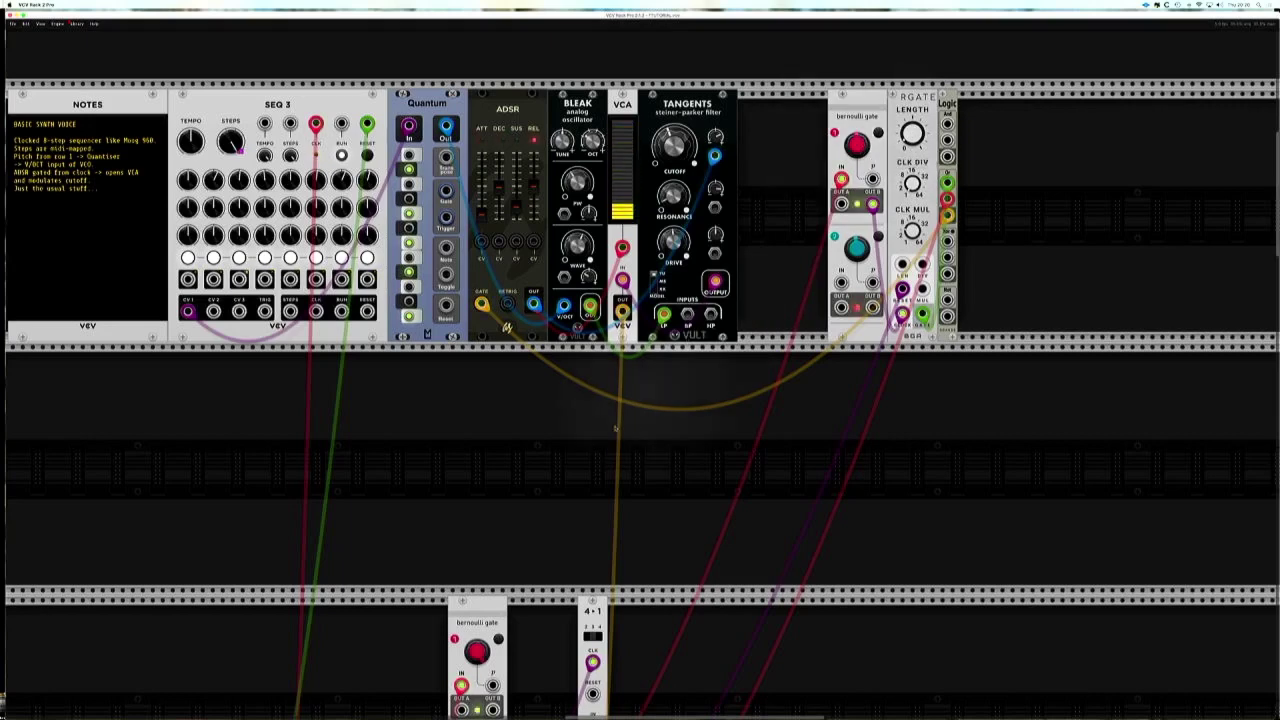
- Examine the clock connections feeding the lower Bernoulli gate's input and the 4→1 switch's clock input
scroll(580, 449, down, 3)
scroll(575, 447, down, 5)
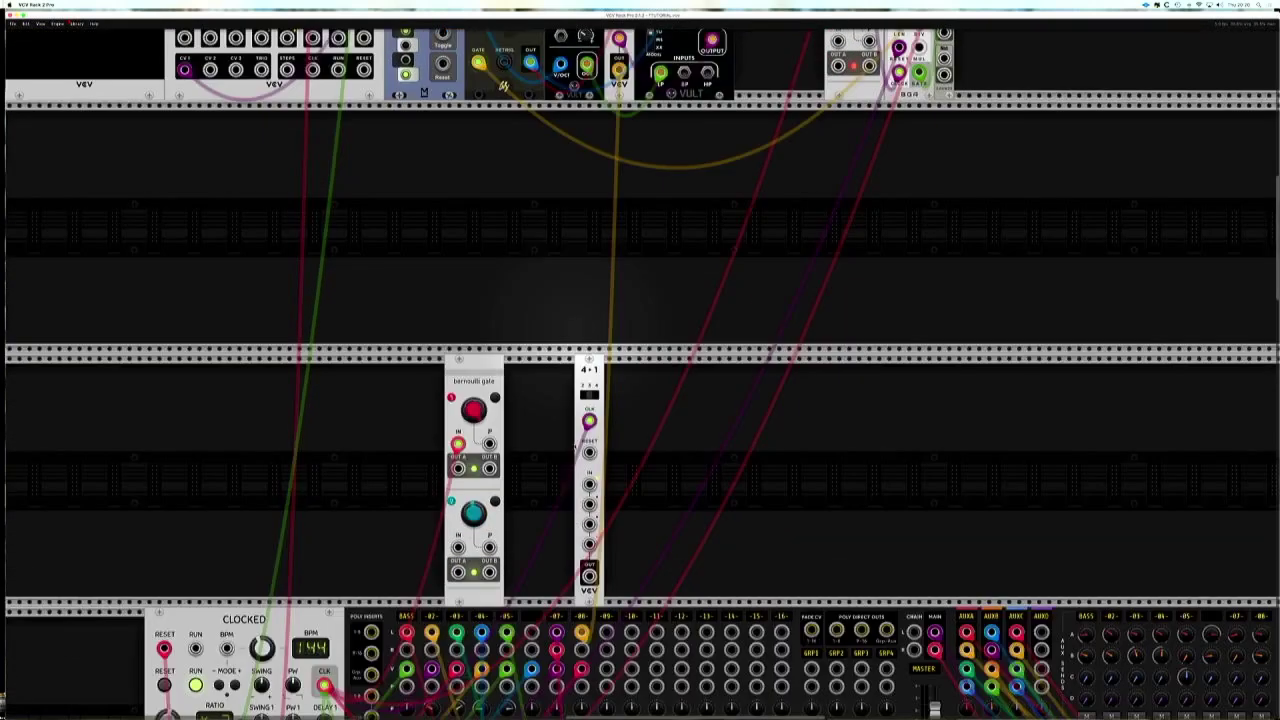
scroll(549, 406, down, 2)
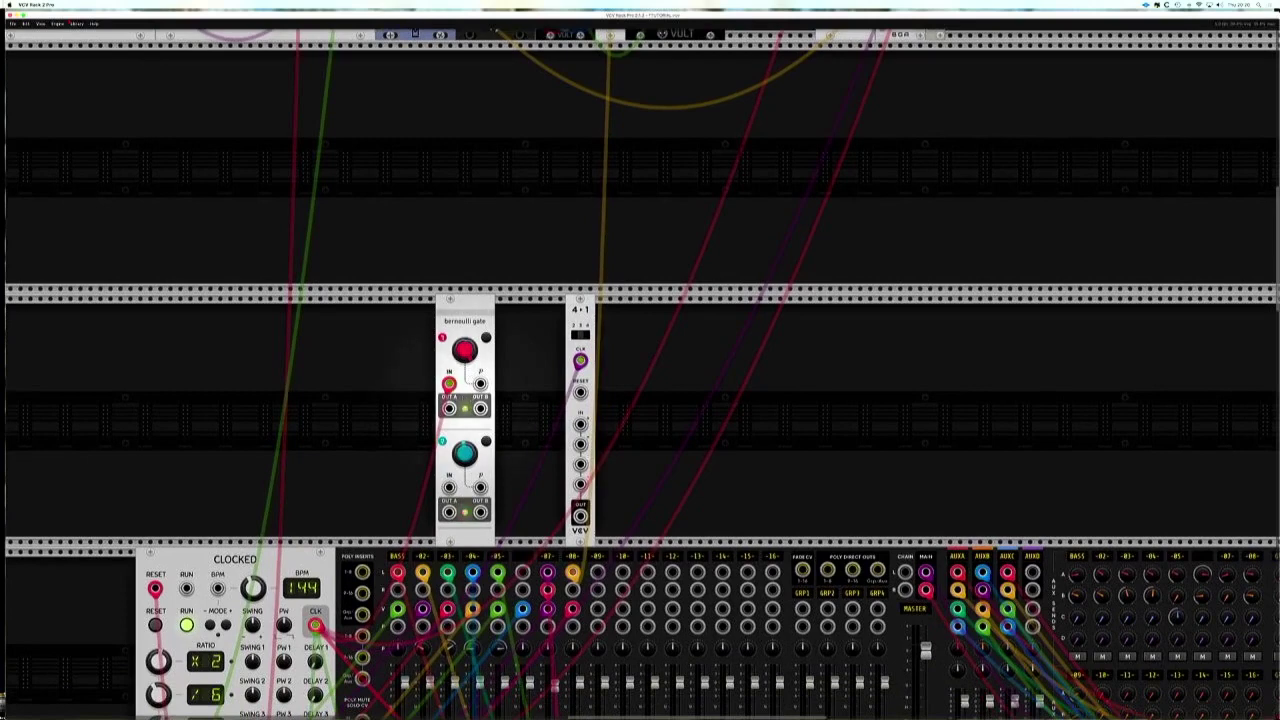
drag(315, 625, 448, 384)
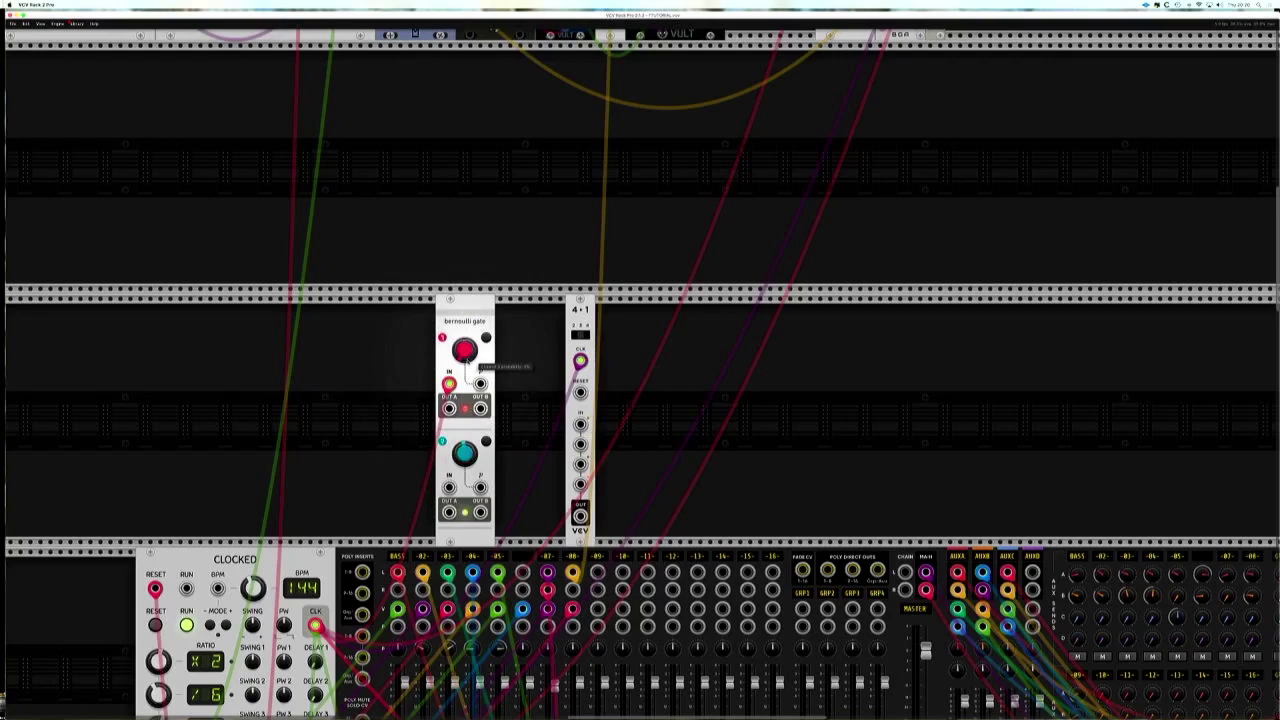
drag(315, 626, 449, 386)
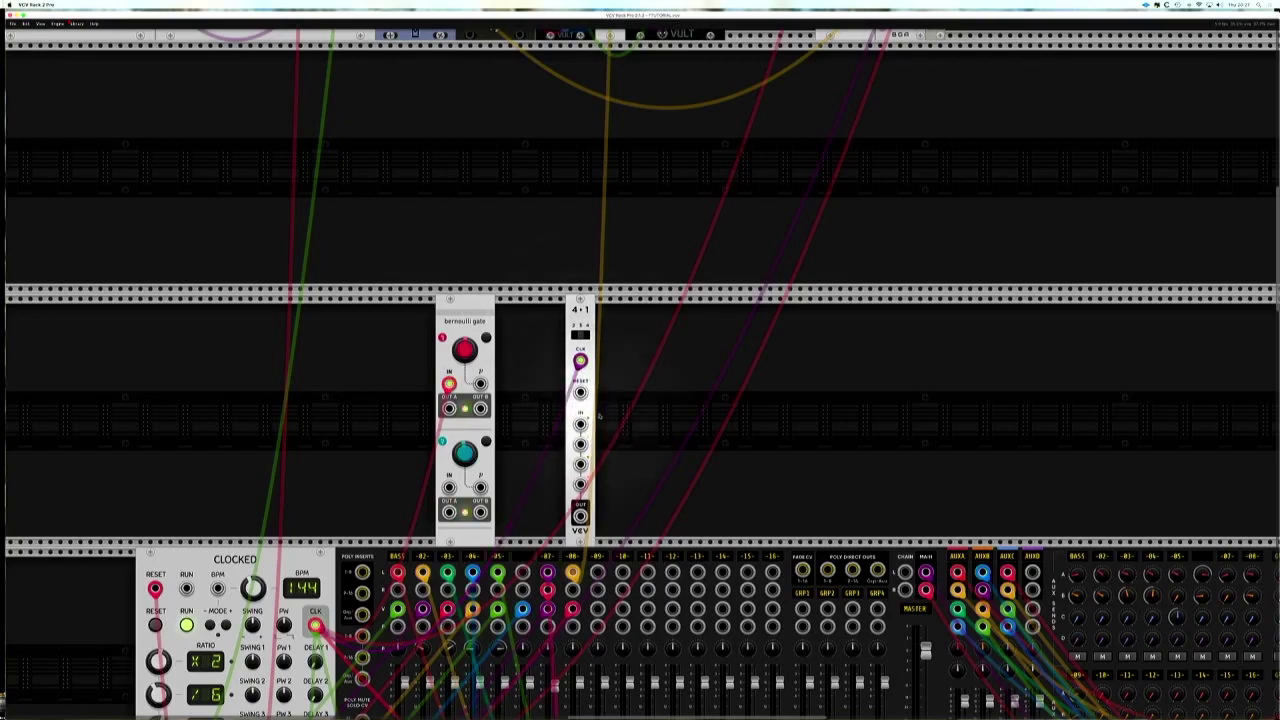
drag(315, 625, 581, 361)
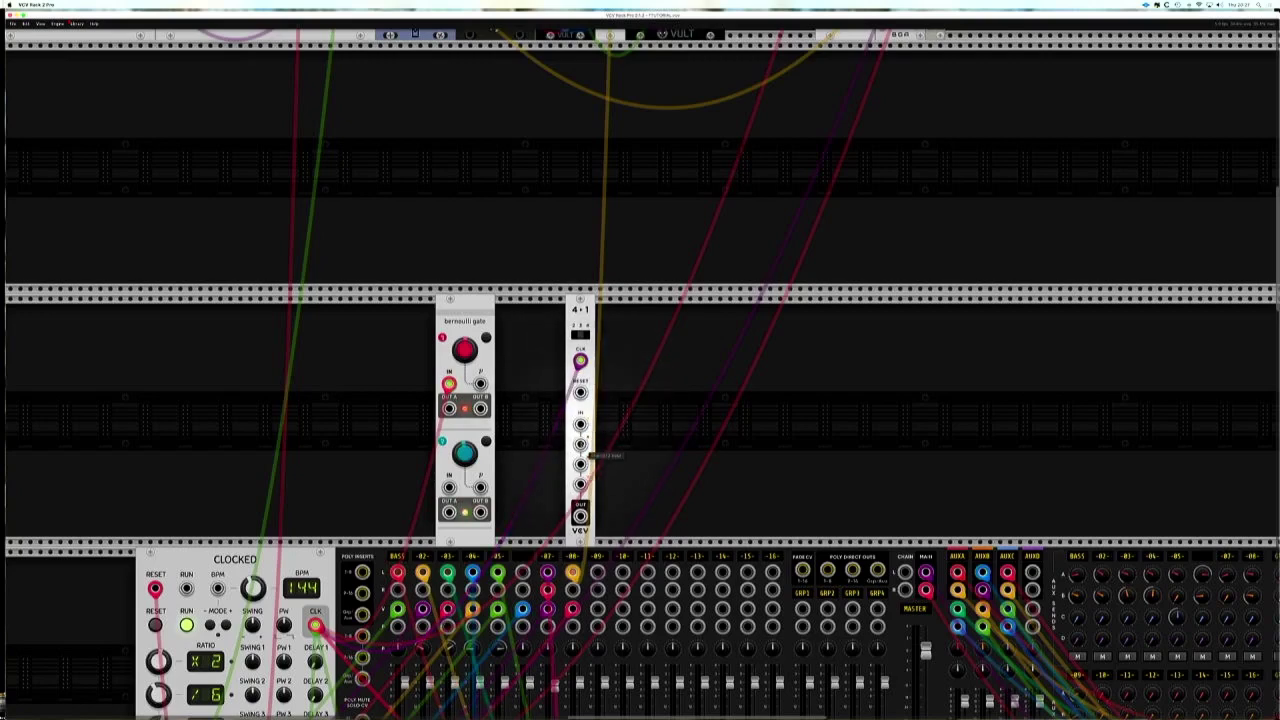
- Patch the lower Bernoulli gate's second-channel Out B into the 4→1 switch's first input and unplug the cable again
drag(580, 428, 480, 512)
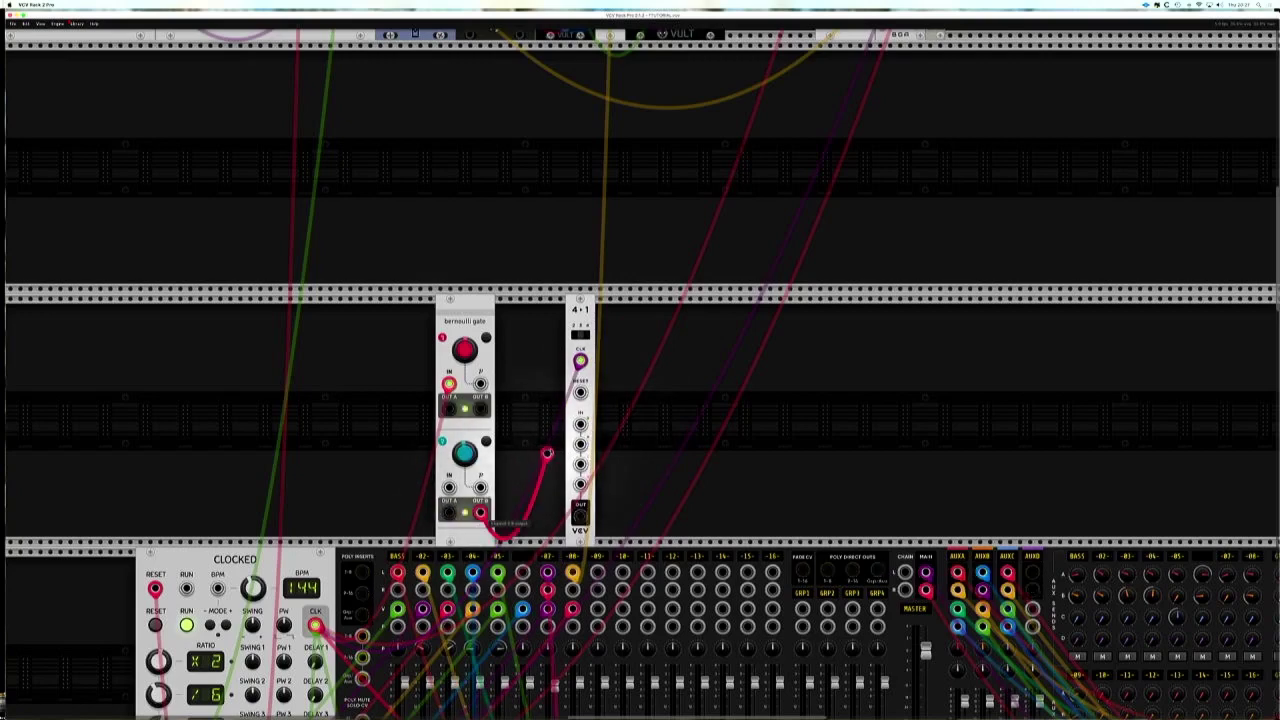
drag(567, 432, 580, 425)
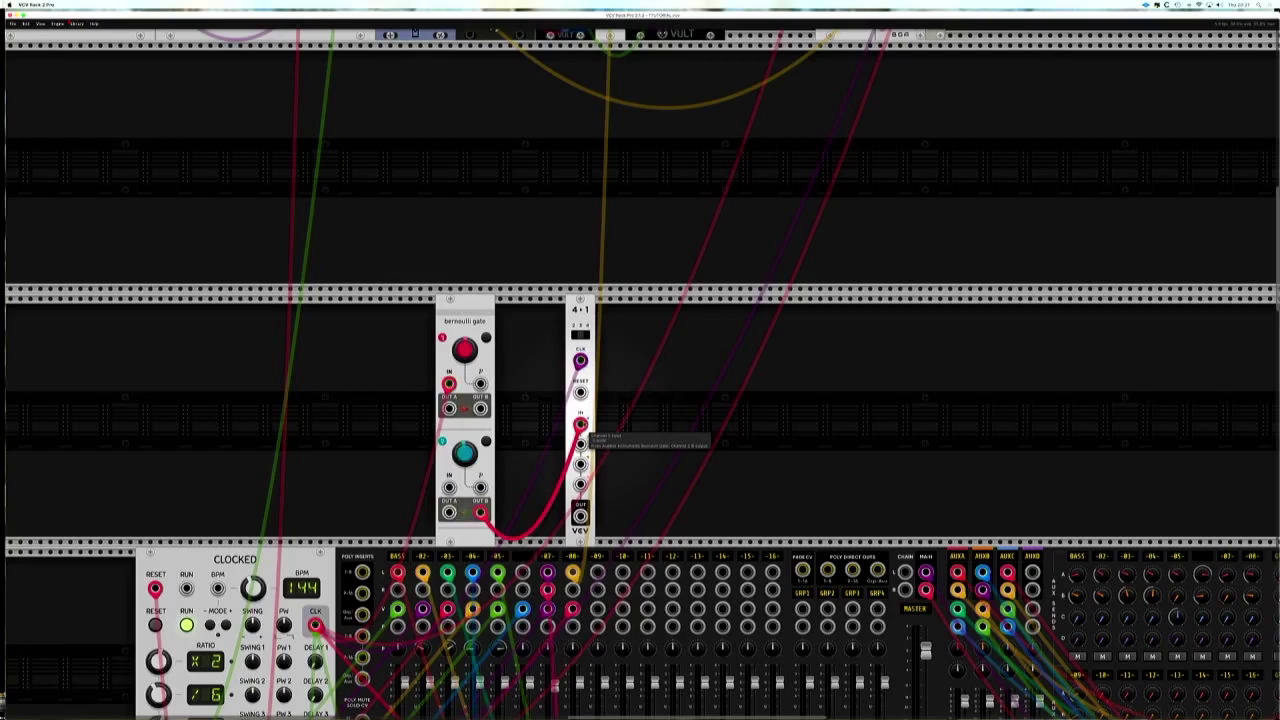
drag(583, 428, 548, 422)
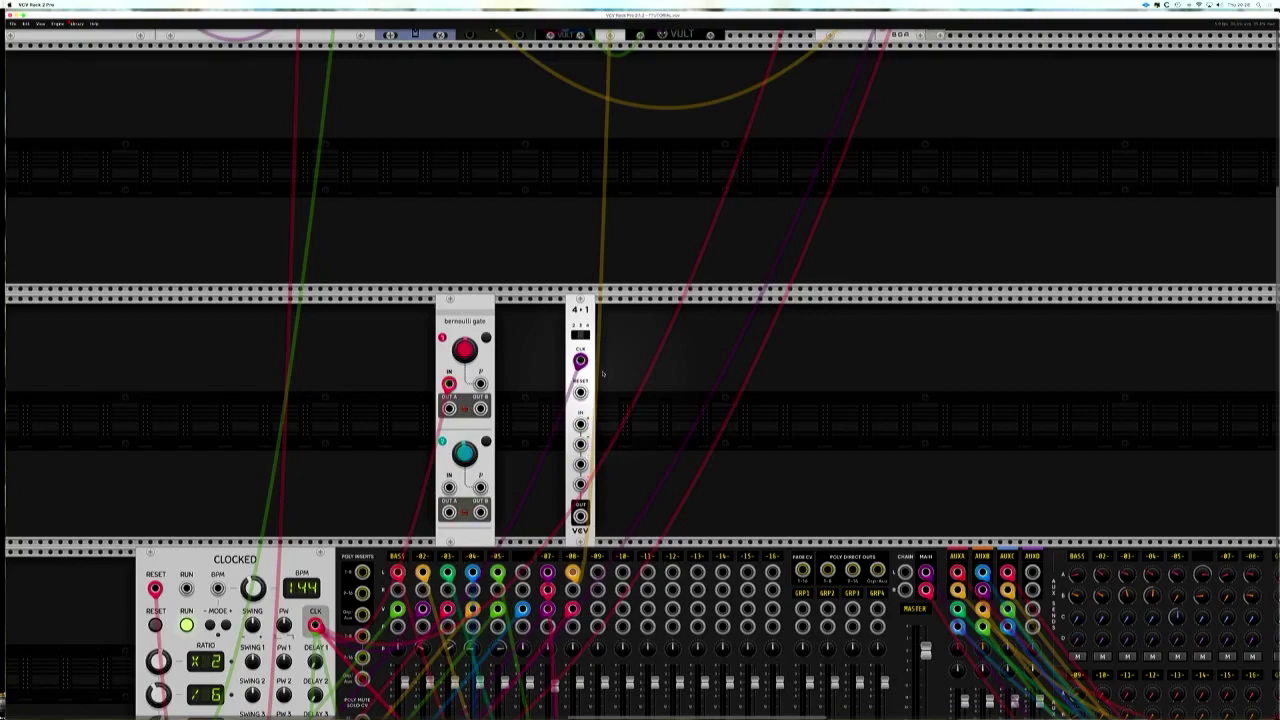
- Examine the clock, mixer and Bass voice row with its sample-and-hold and Bass Gater Bernoulli modules
scroll(603, 374, down, 6)
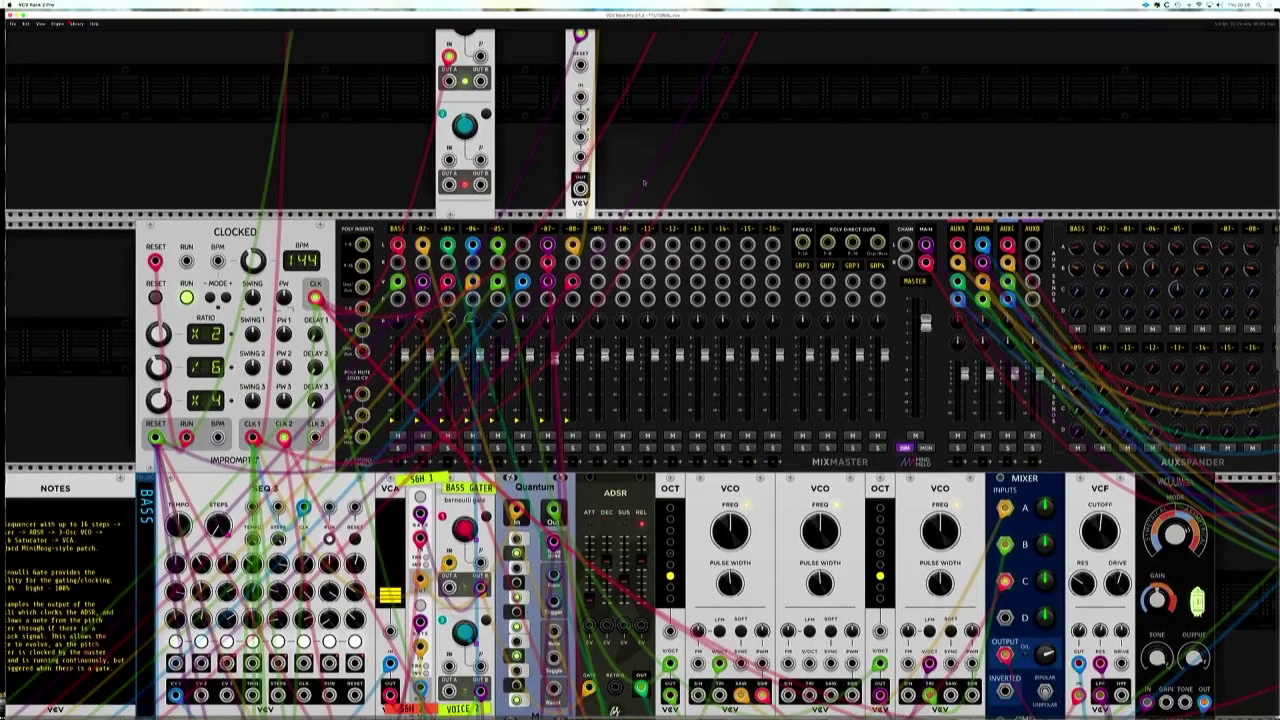
scroll(655, 184, down, 1)
scroll(655, 184, down, 6)
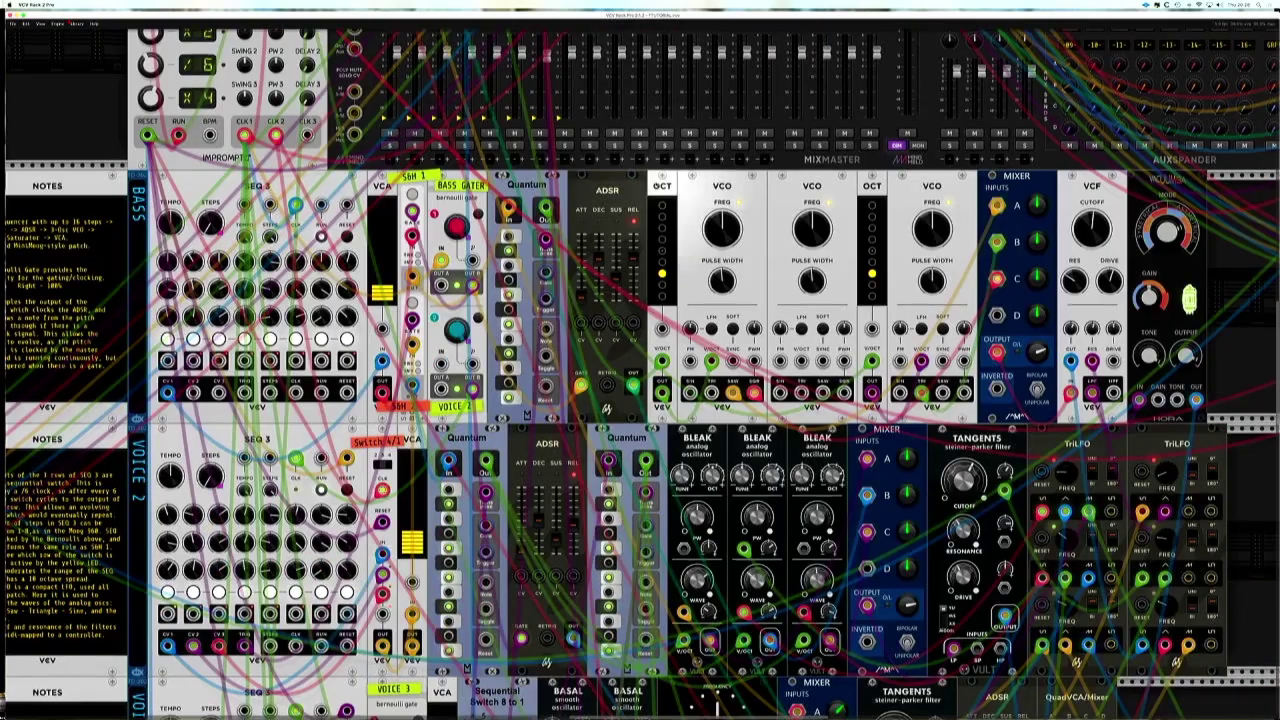
scroll(655, 374, down, 3)
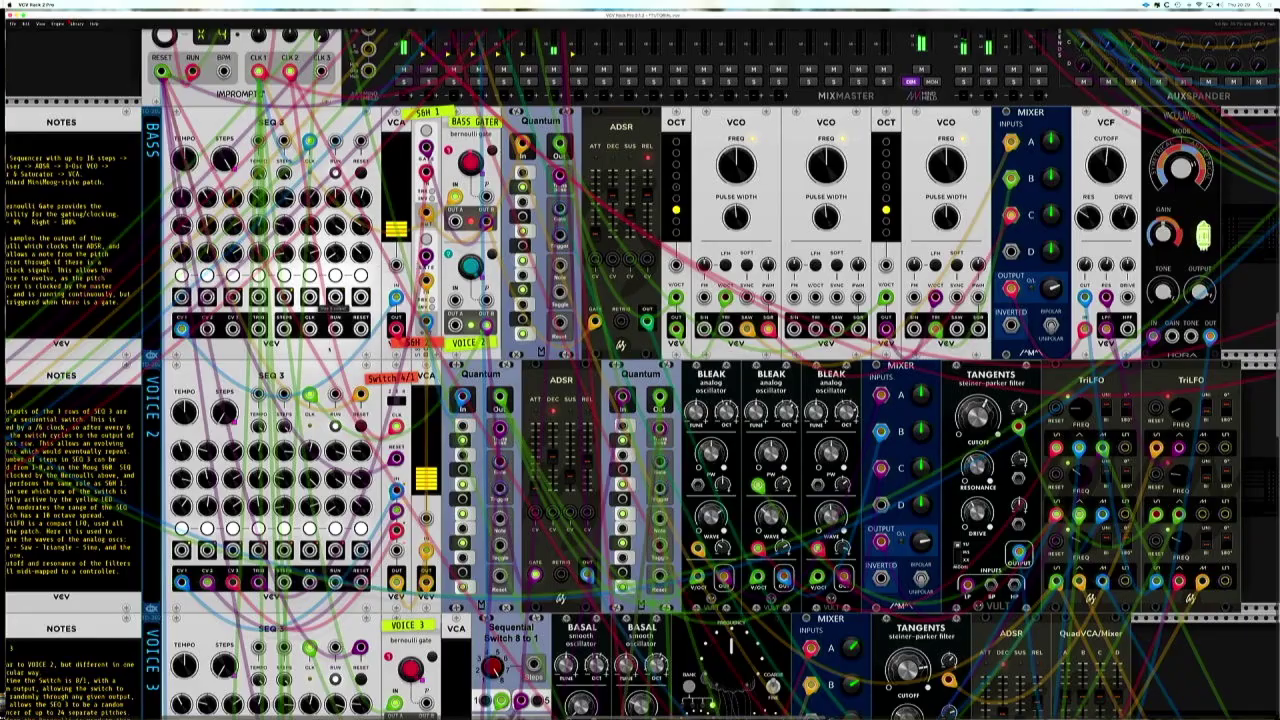
- Survey the voice rows down to the drums and return to compare the Bass and Voice 2 rows
scroll(300, 400, down, 5)
scroll(640, 400, down, 5)
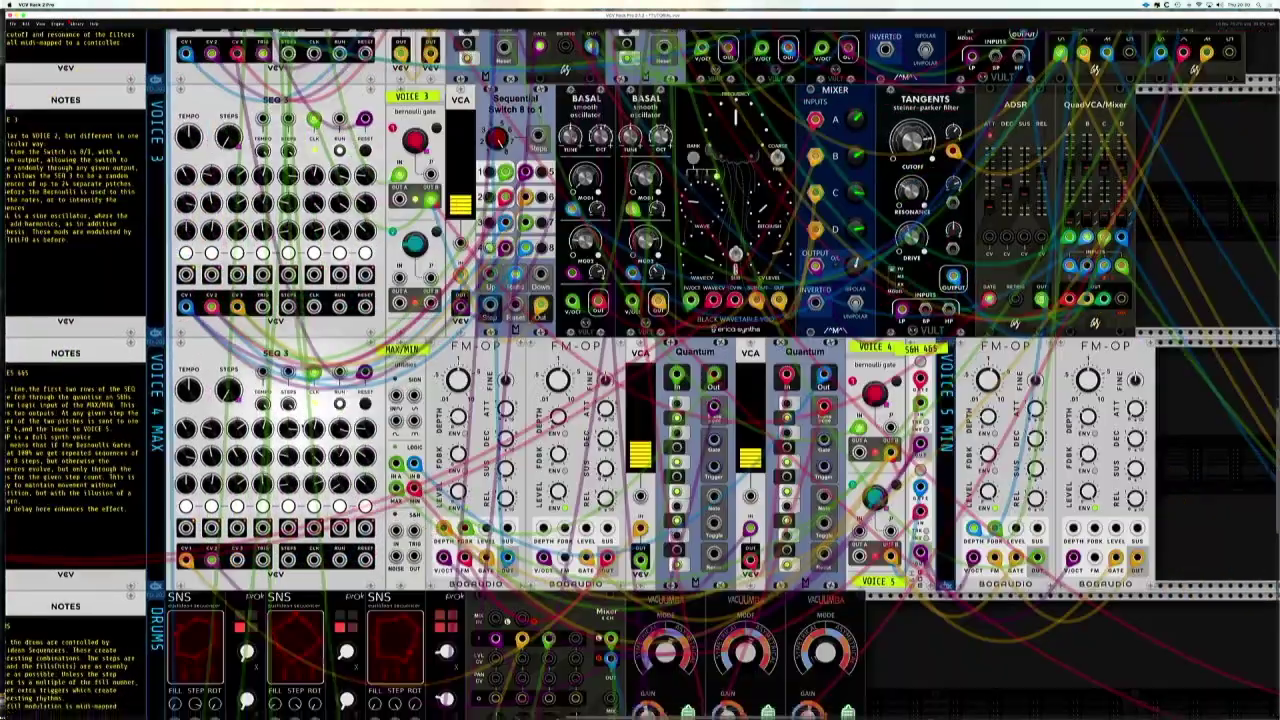
scroll(640, 400, up, 5)
scroll(640, 400, up, 15)
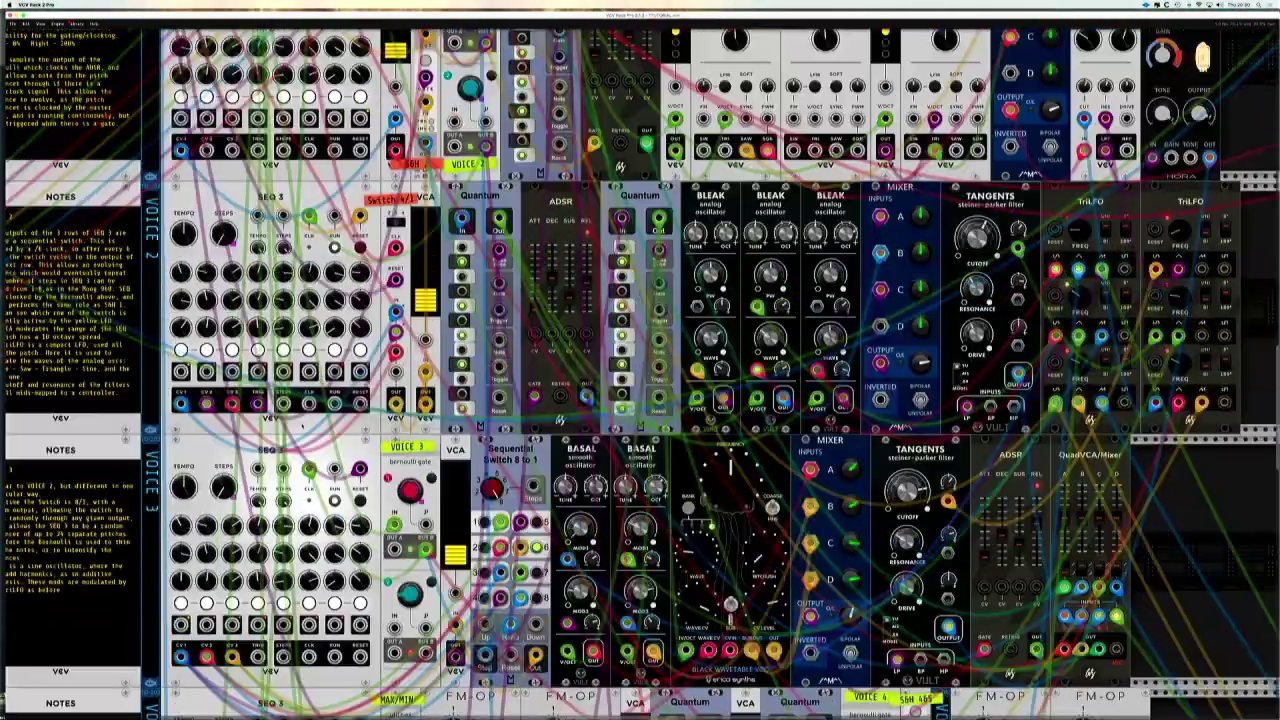
scroll(640, 400, down, 2)
scroll(640, 400, down, 5)
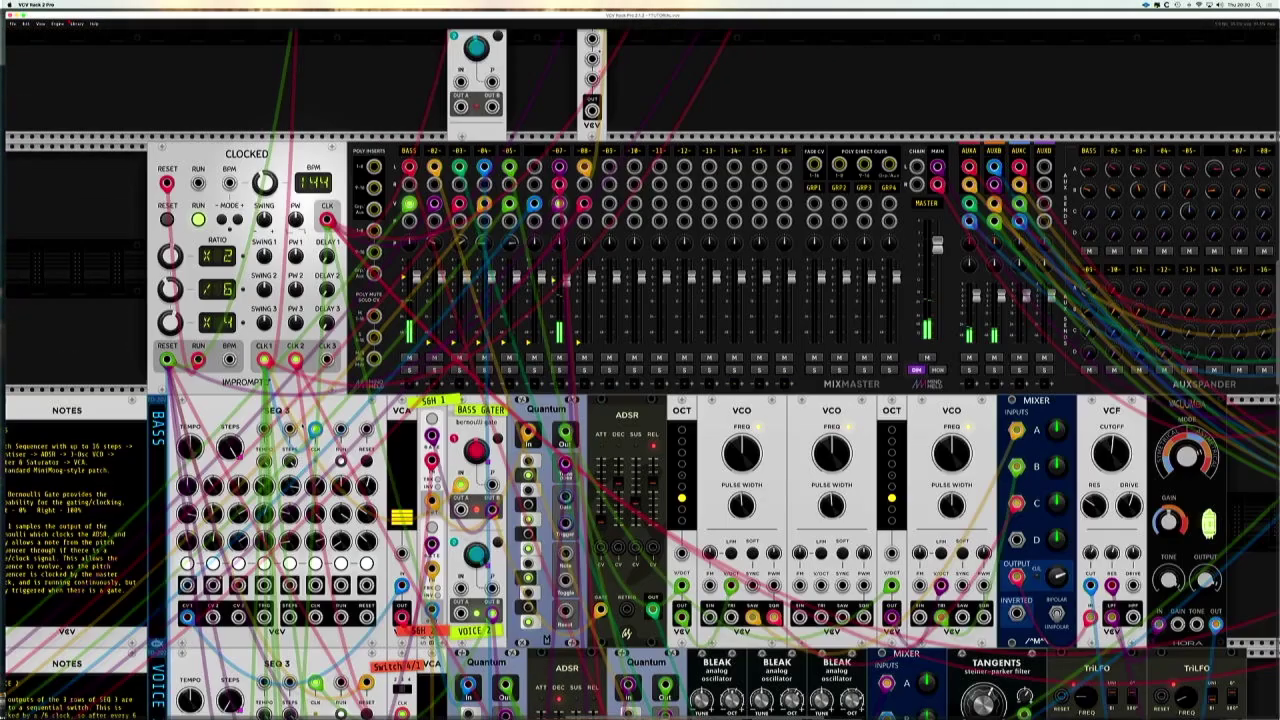
scroll(640, 400, down, 2)
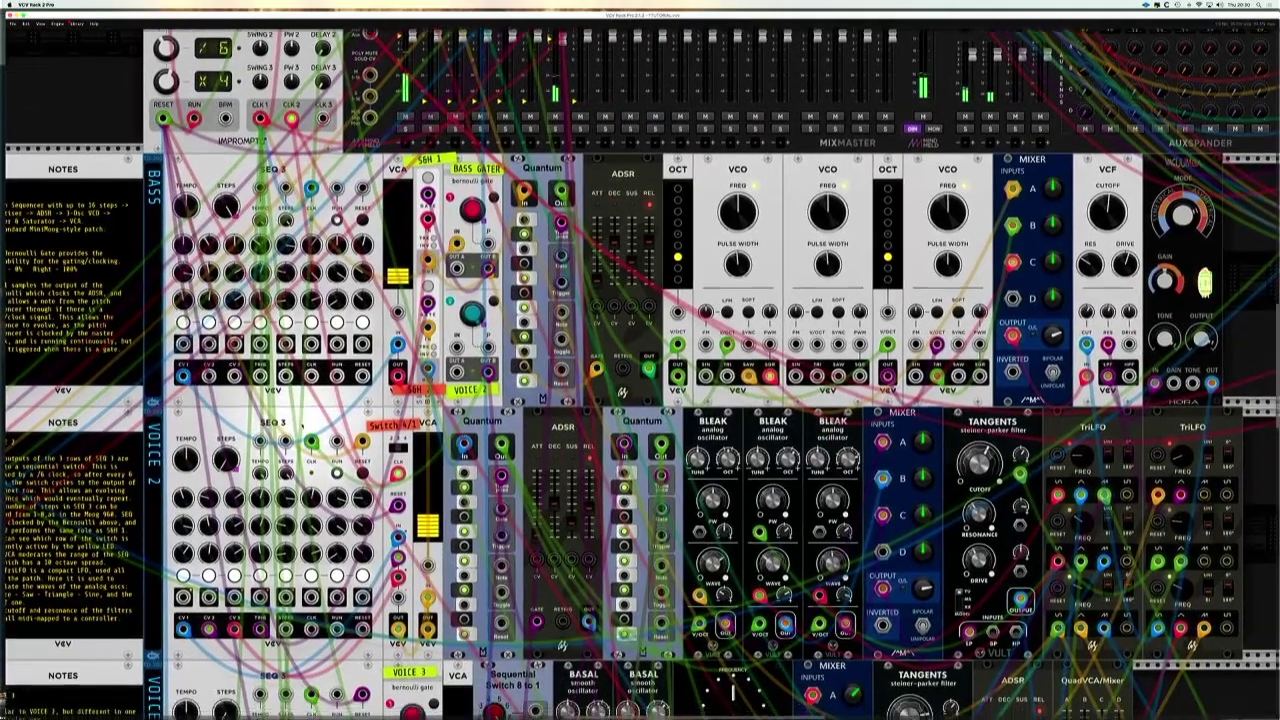
scroll(640, 400, down, 3)
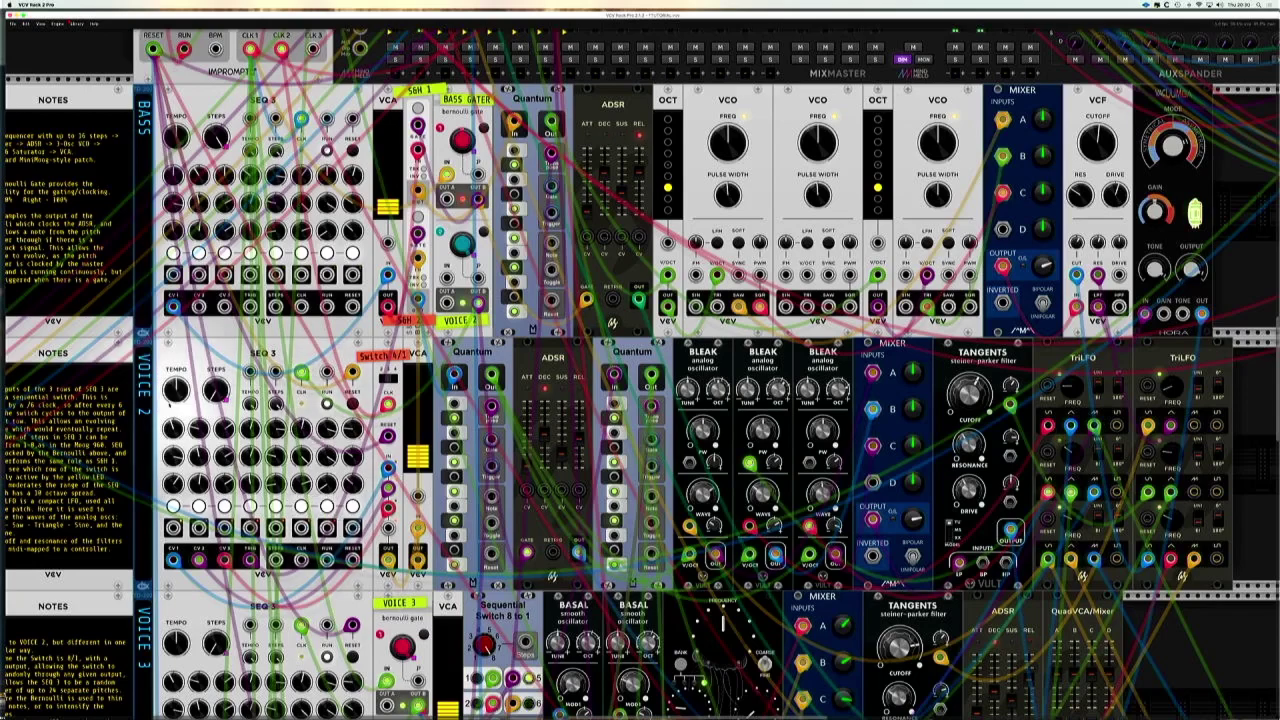
- Inspect the clock and SEQ 3 row cables feeding Voice 2's 4/1 switch
scroll(215, 362, down, 2)
scroll(215, 362, down, 6)
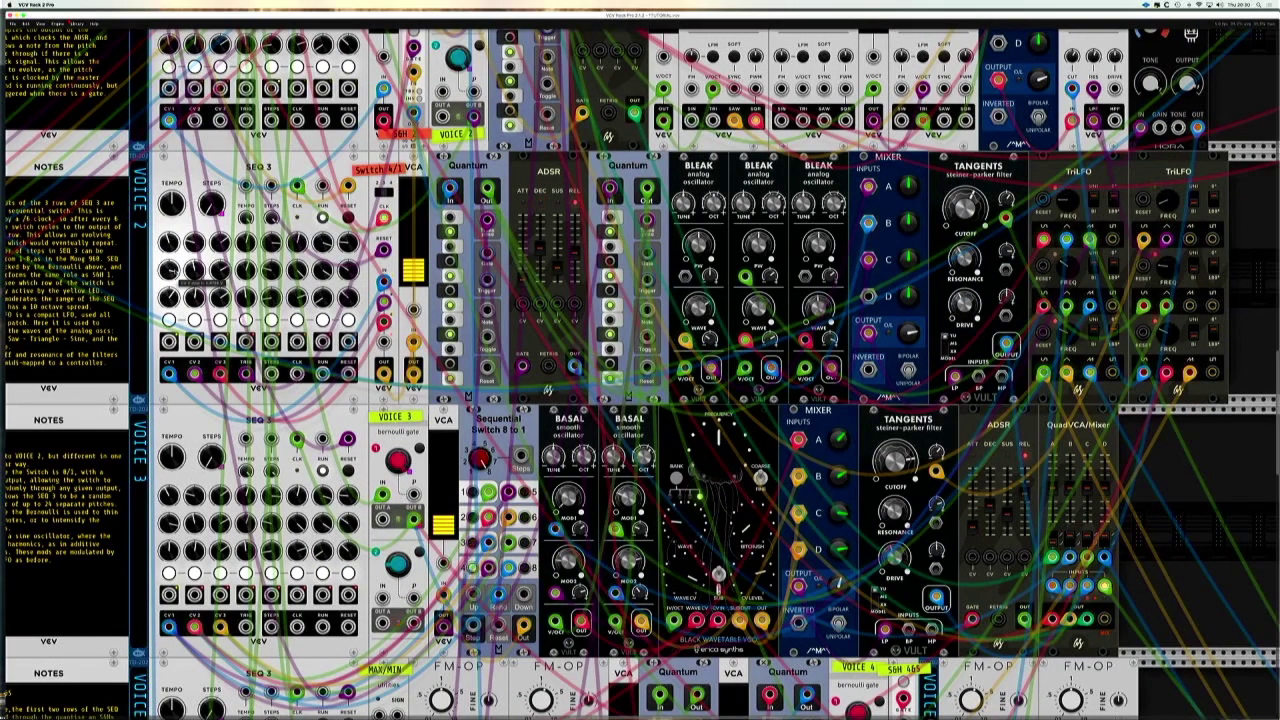
drag(182, 276, 384, 224)
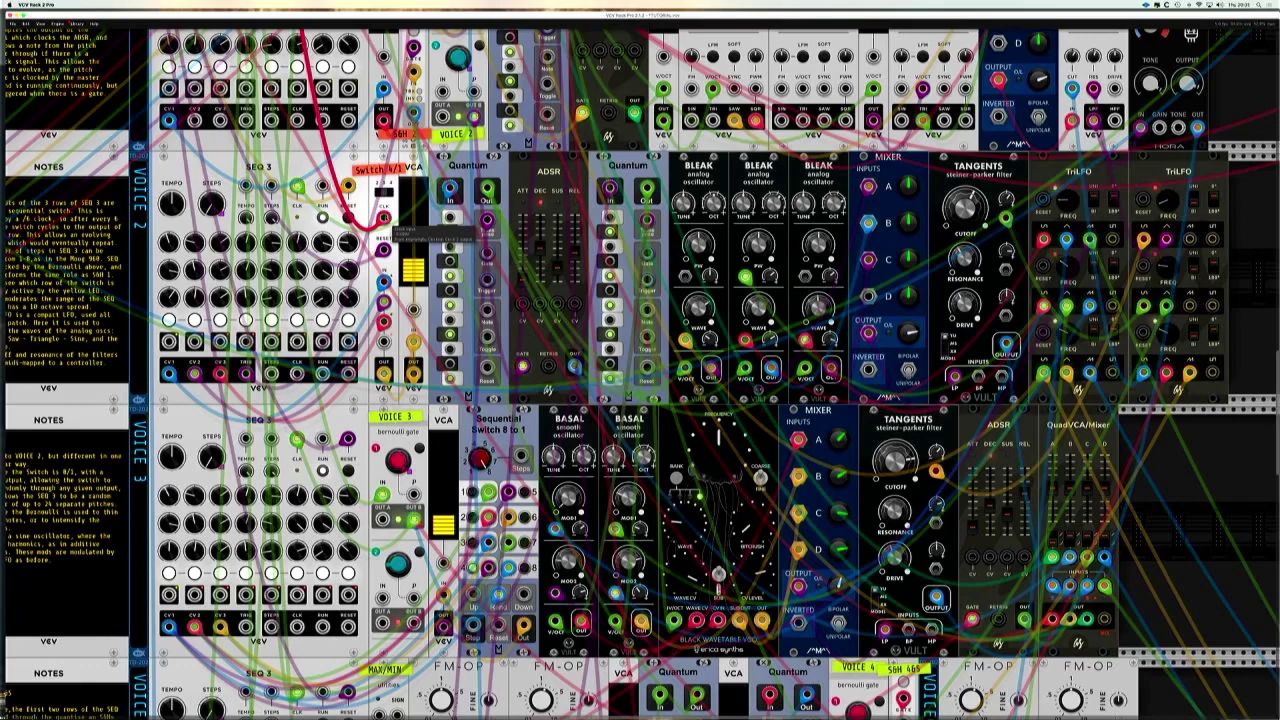
drag(383, 219, 360, 226)
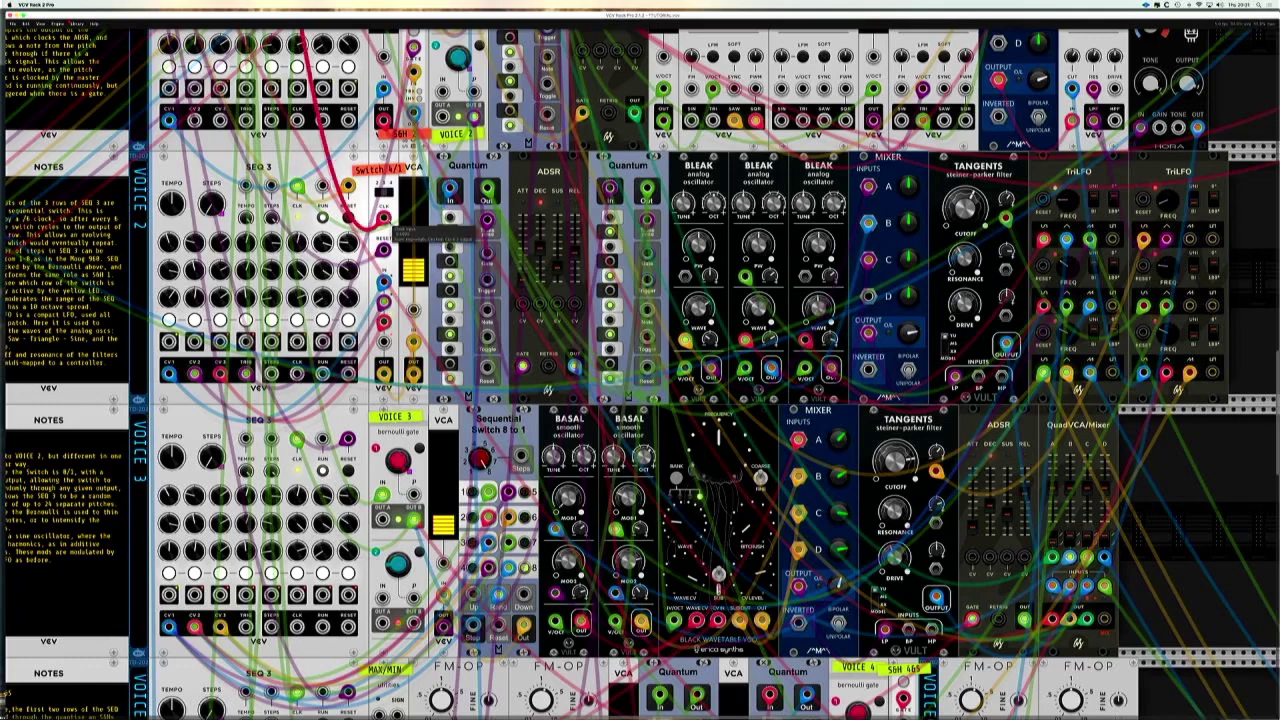
drag(219, 374, 388, 322)
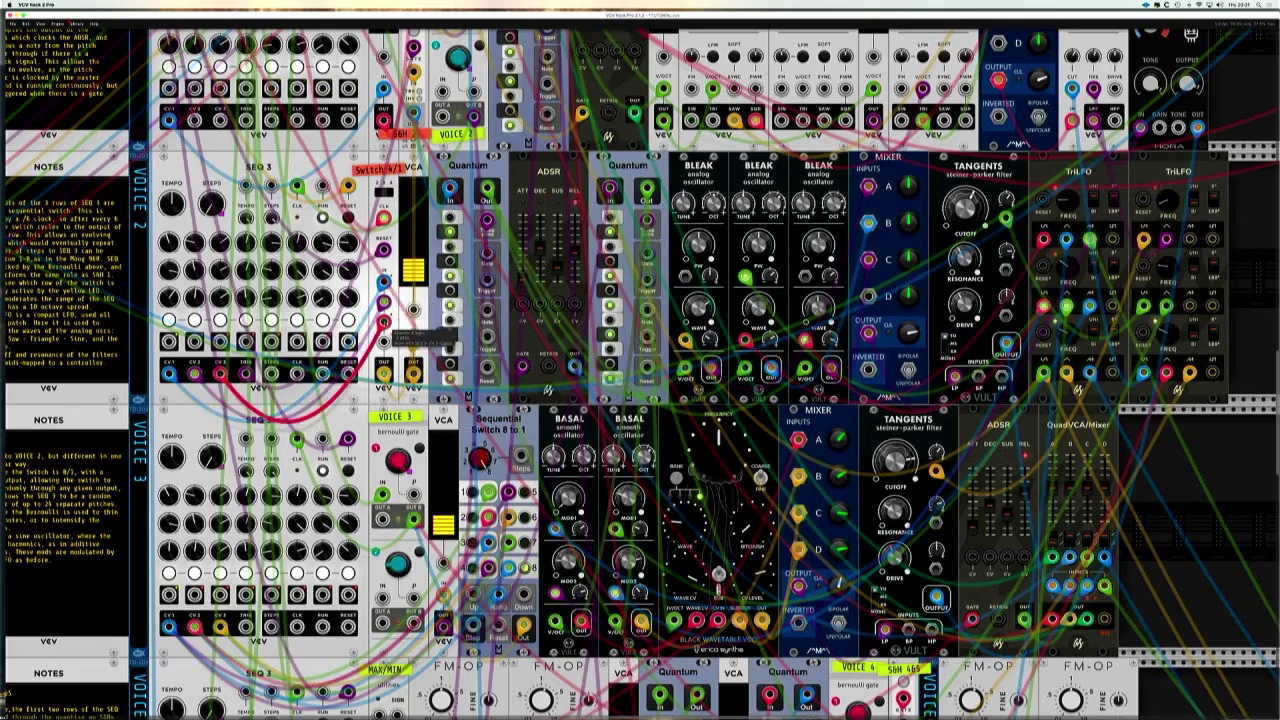
drag(168, 374, 386, 284)
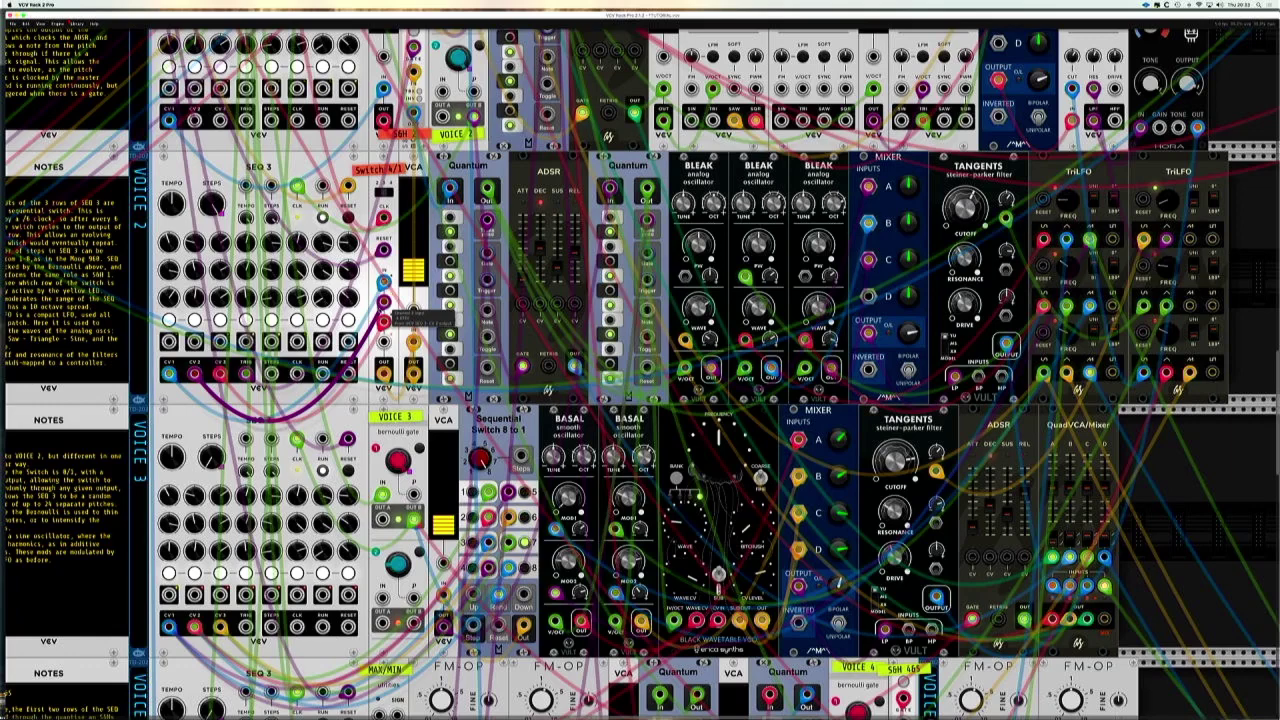
- Check how the Voice 2 Bernoulli gate's output gates the Voice 2 ADSR
scroll(385, 320, up, 2)
scroll(390, 350, up, 1)
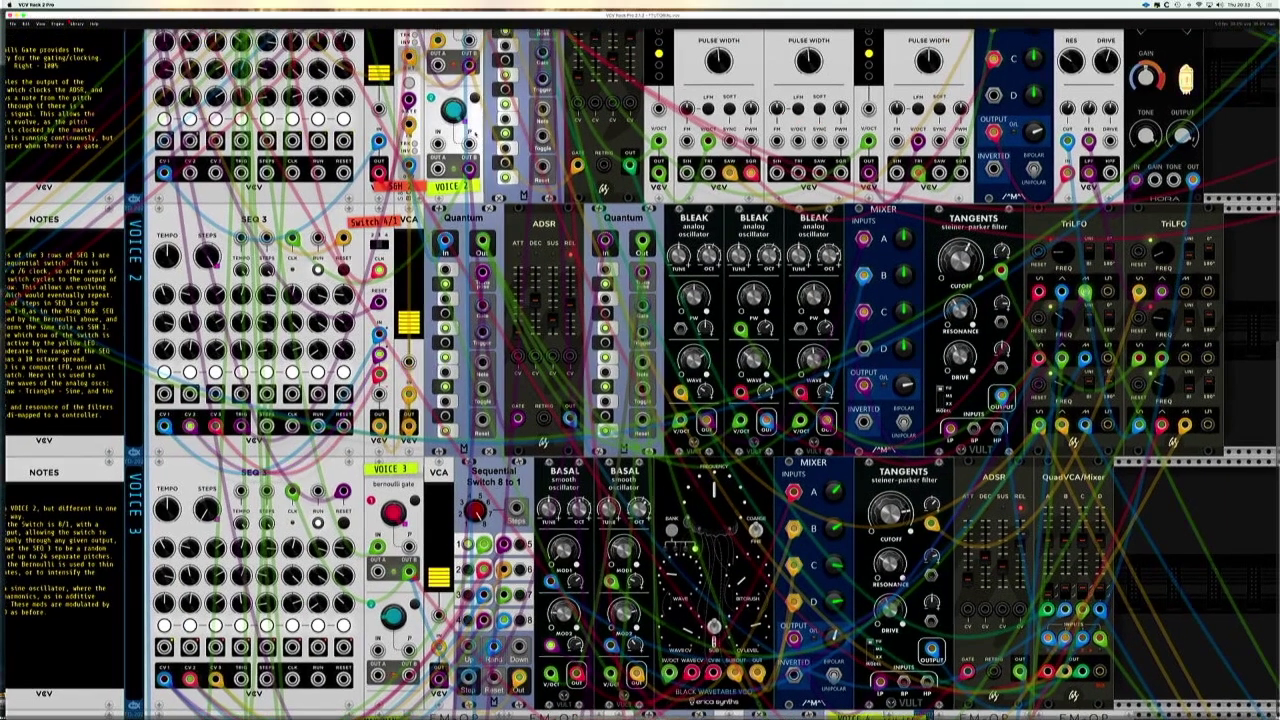
drag(517, 410, 469, 170)
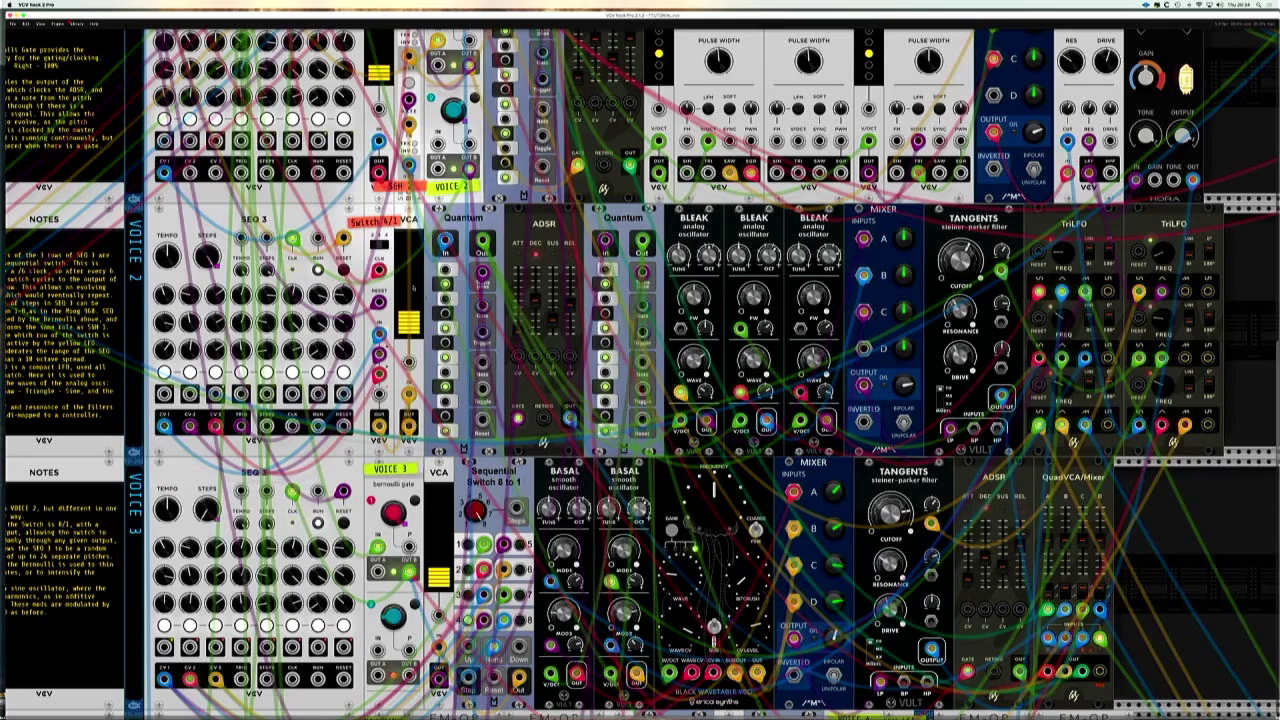
- Inspect how the Voice 3 SEQ 3 outputs feed the Sequential Switch 8 to 1
scroll(413, 302, down, 3)
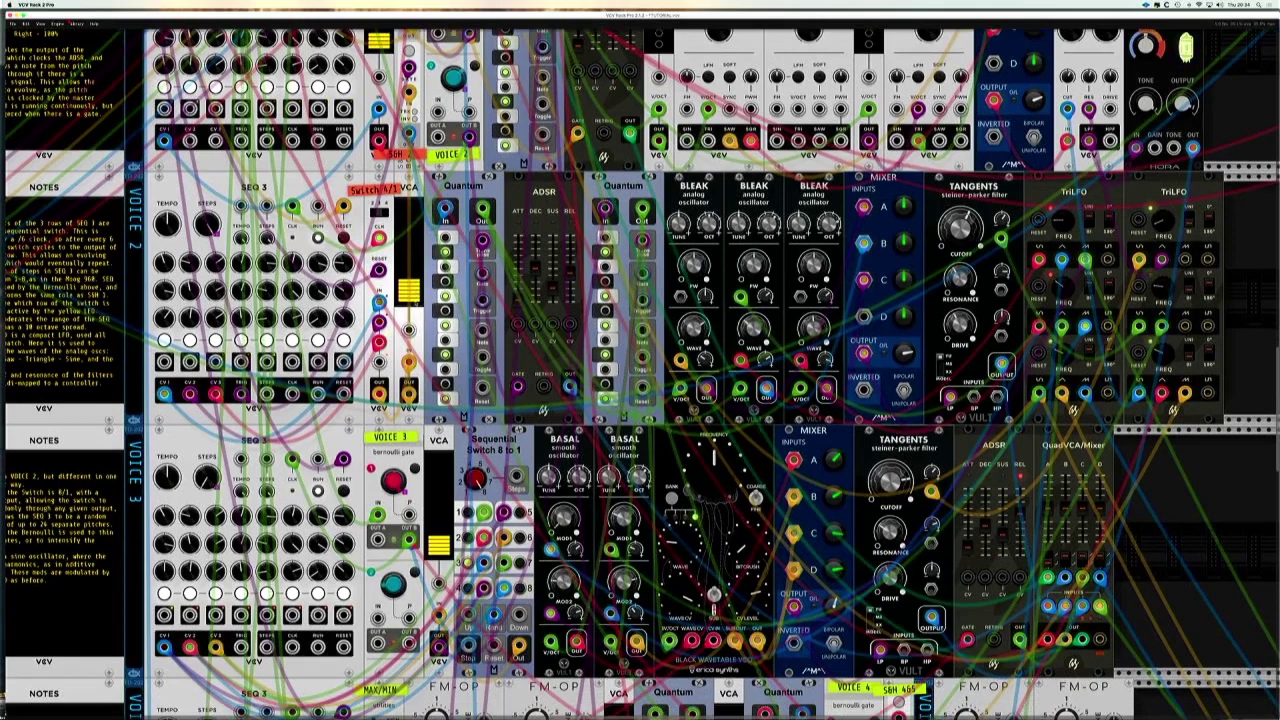
scroll(422, 322, down, 2)
scroll(421, 321, down, 4)
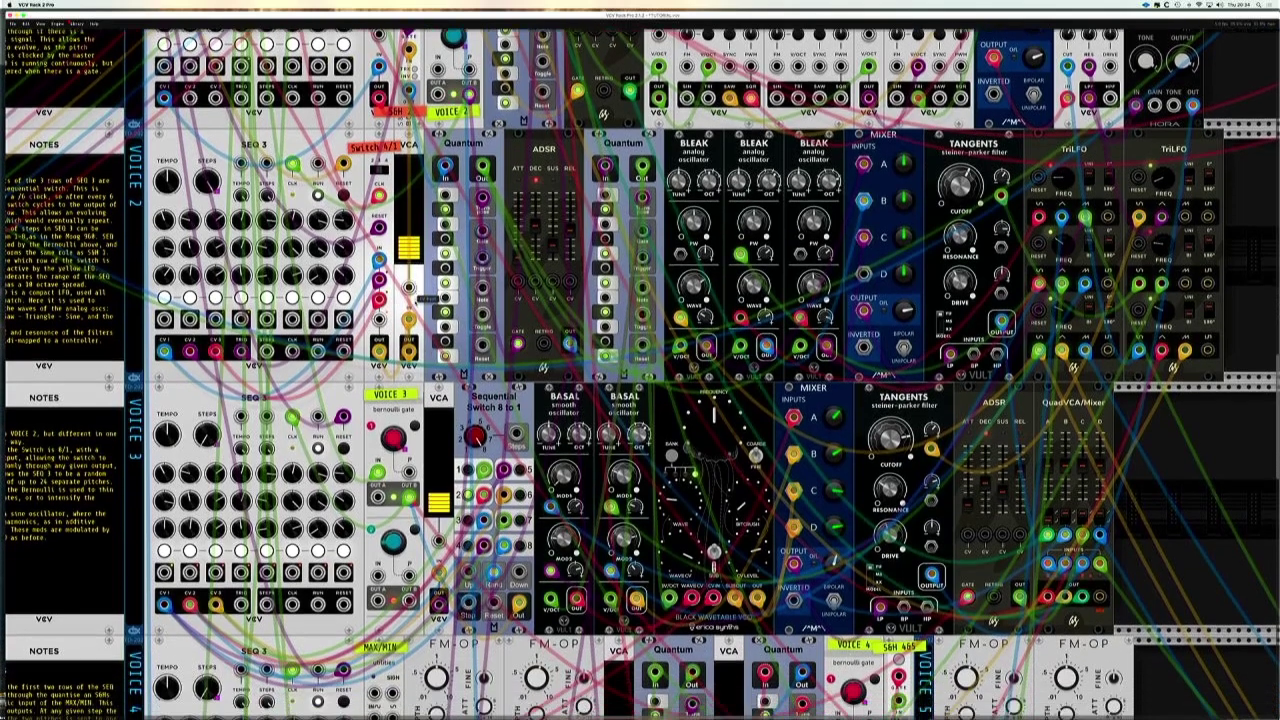
scroll(418, 308, down, 3)
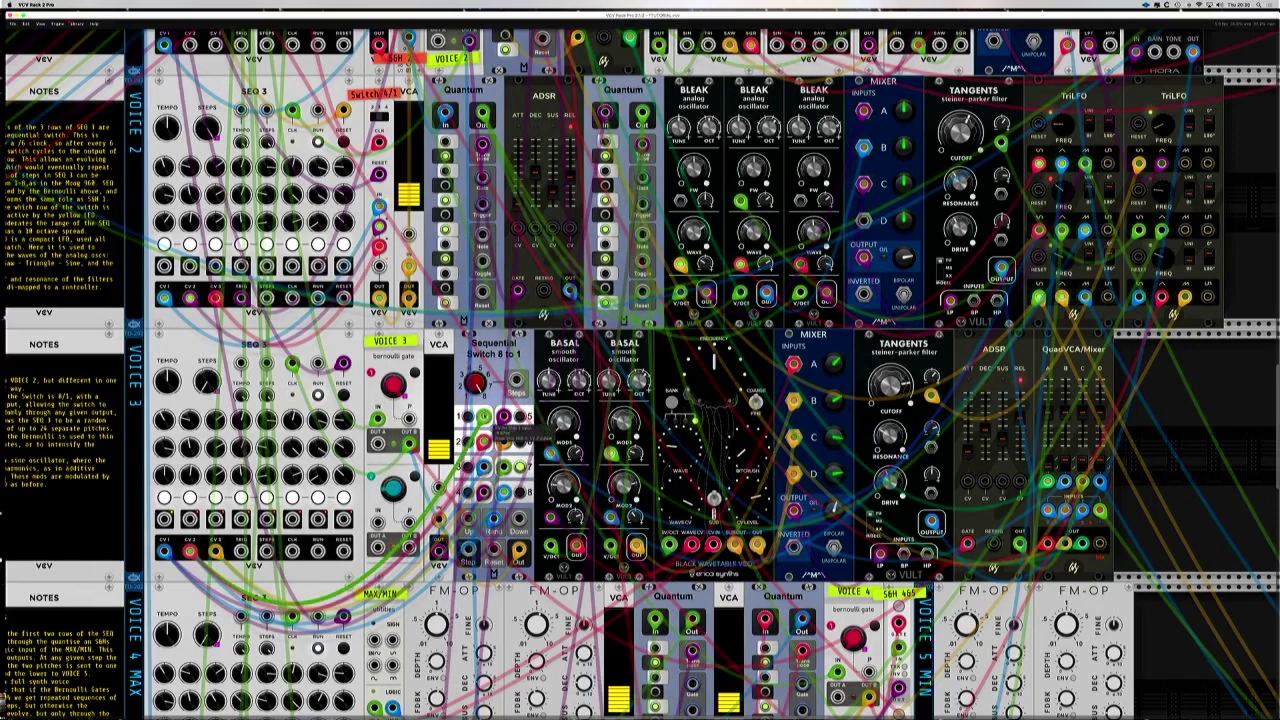
drag(190, 550, 493, 520)
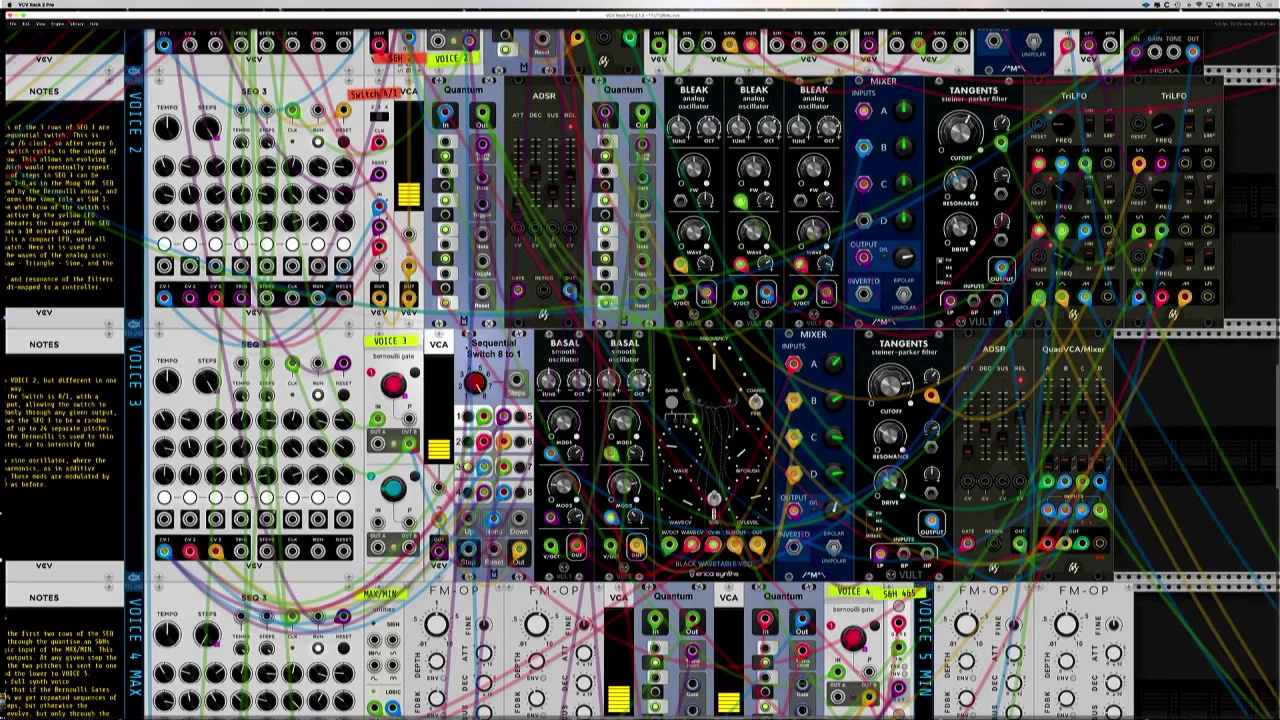
- Inspect the cables linking the two Quantum quantisers, the MAX/MIN logic module and the sample-and-hold for Voices 4 and 5
scroll(640, 373, down, 3)
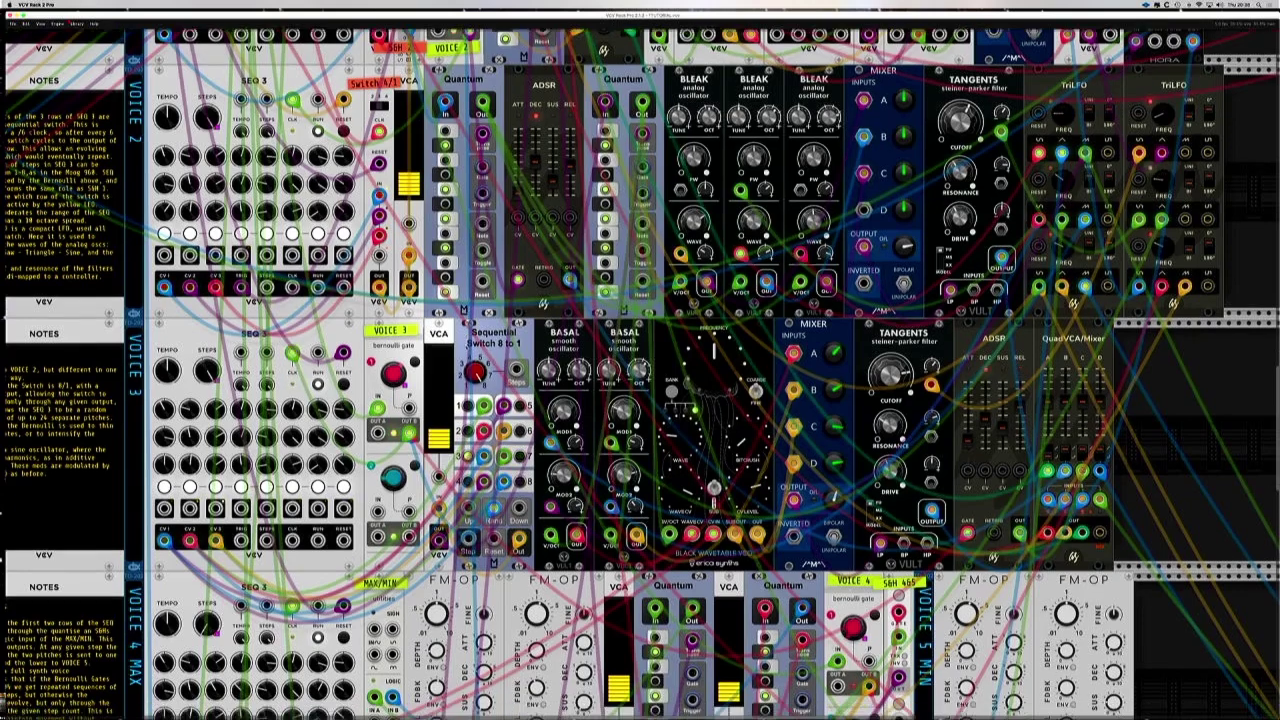
scroll(640, 373, down, 4)
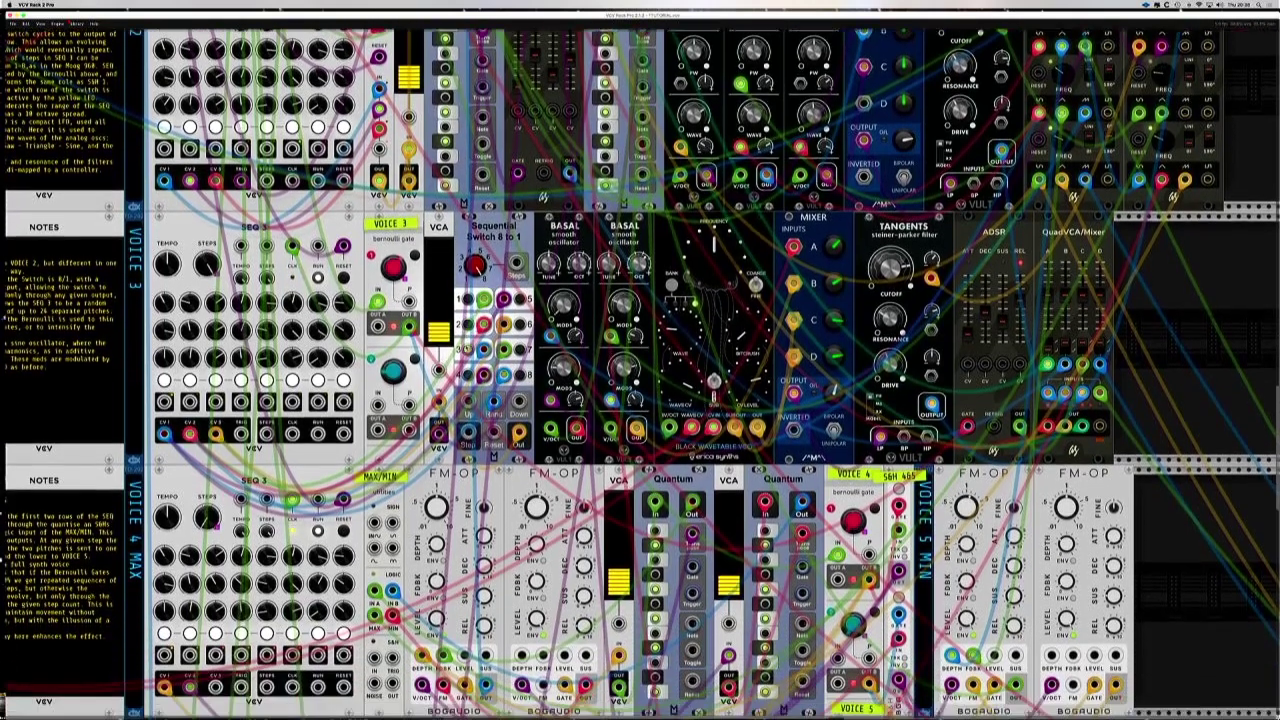
scroll(640, 373, down, 2)
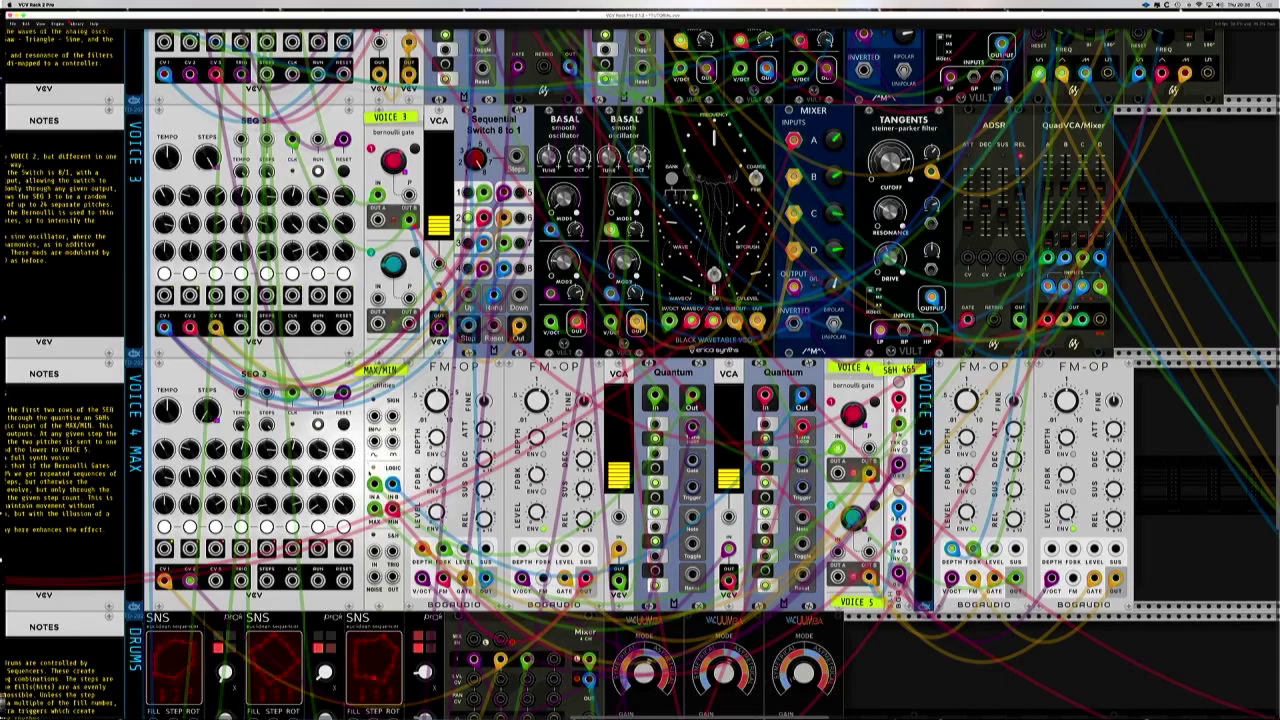
drag(801, 398, 393, 485)
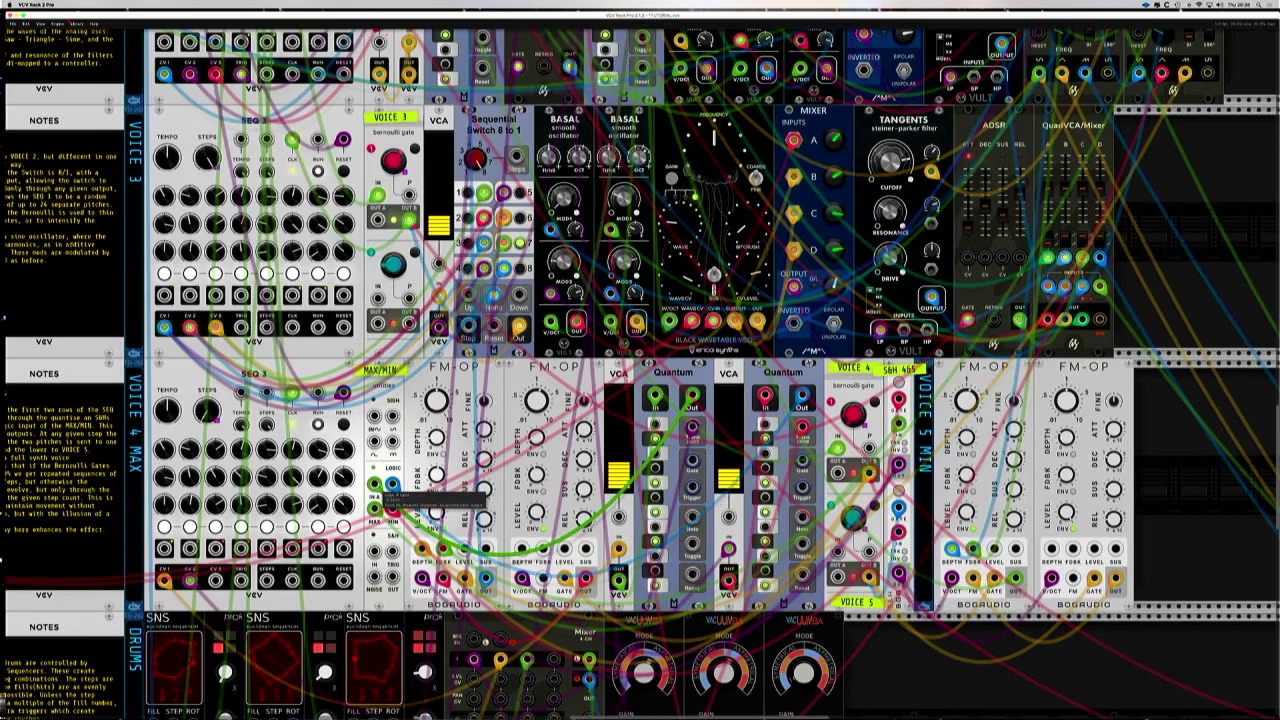
drag(393, 487, 391, 510)
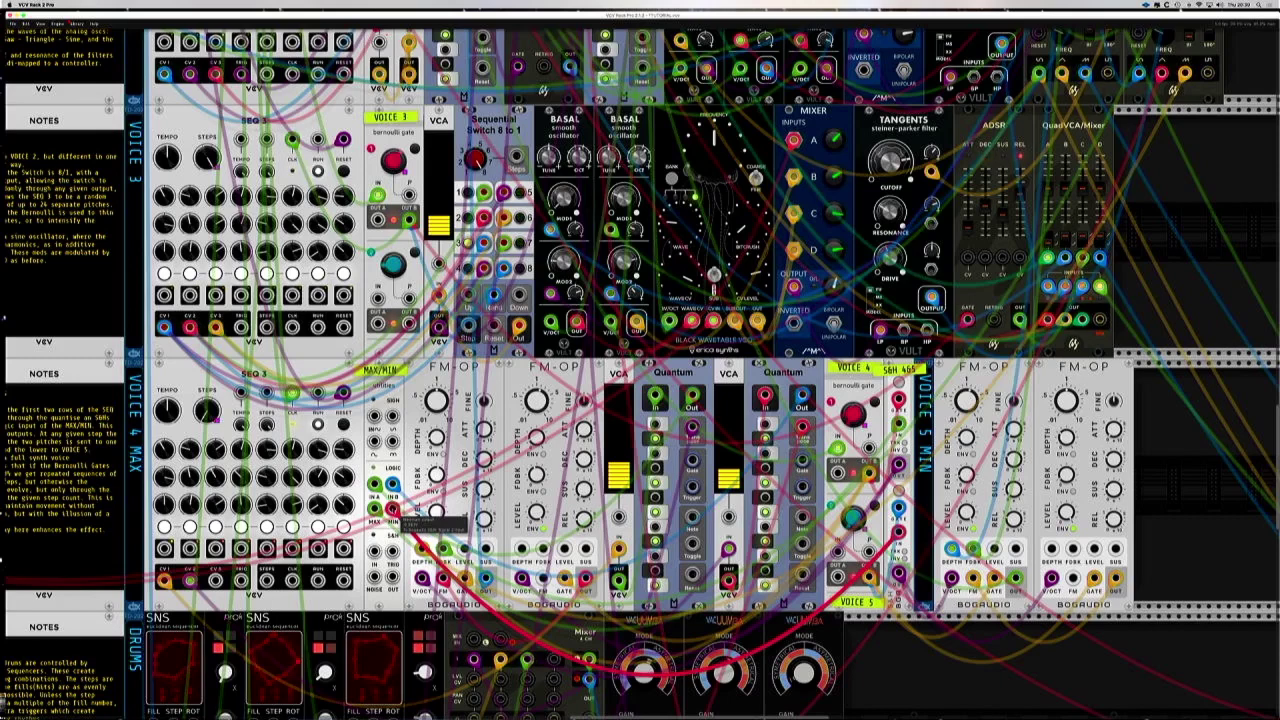
drag(344, 424, 400, 500)
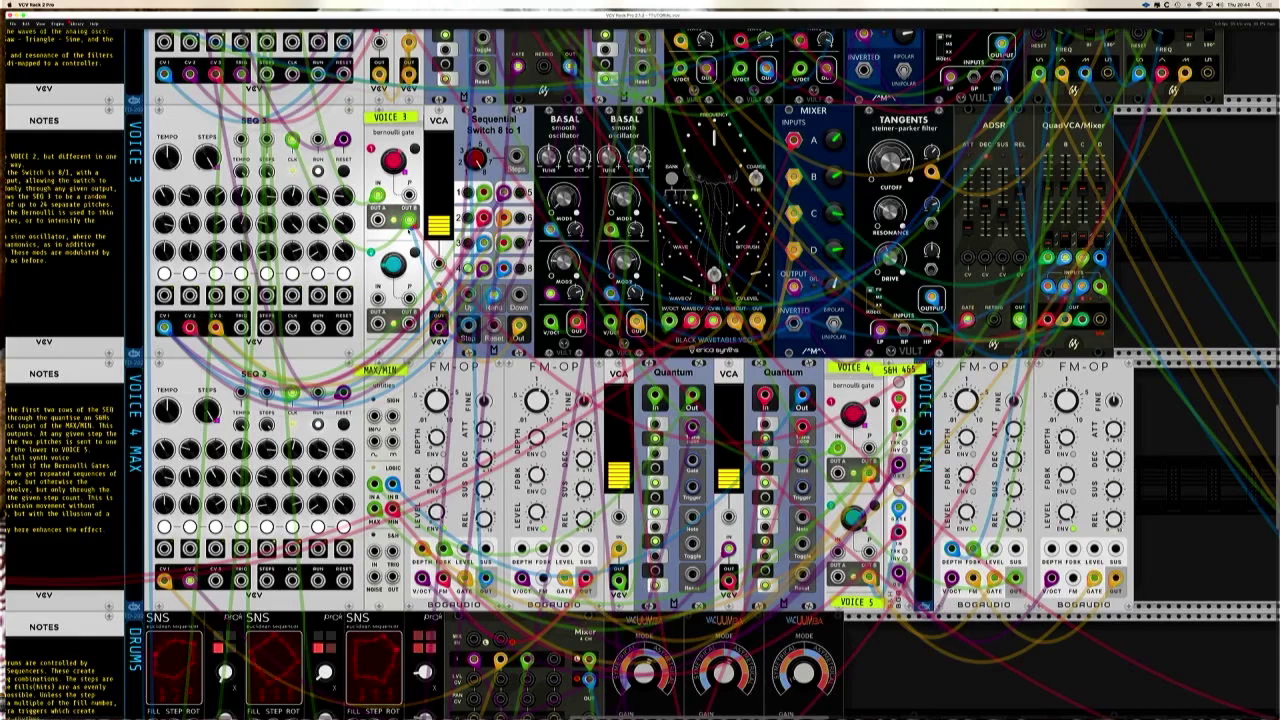
- Examine the Drums row's Euclidean sequencers and the Transposer row's trigger and Trigger Buffer connections
scroll(640, 372, down, 8)
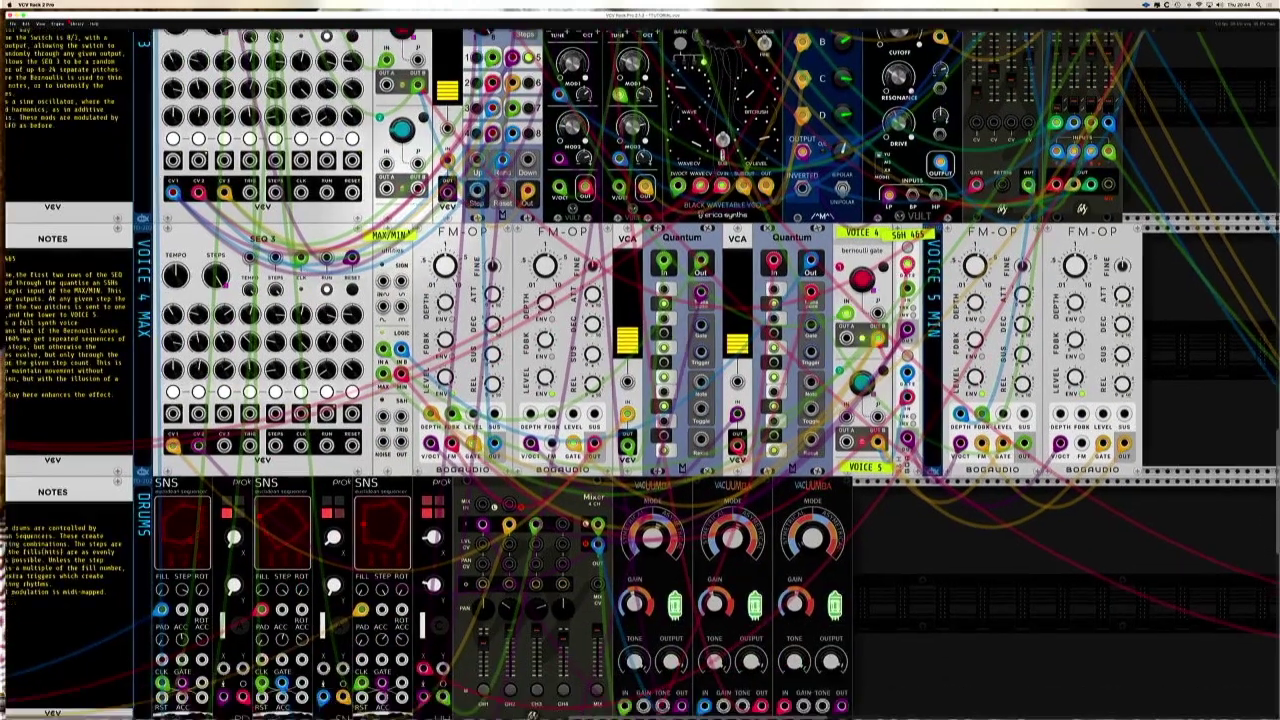
scroll(640, 372, down, 5)
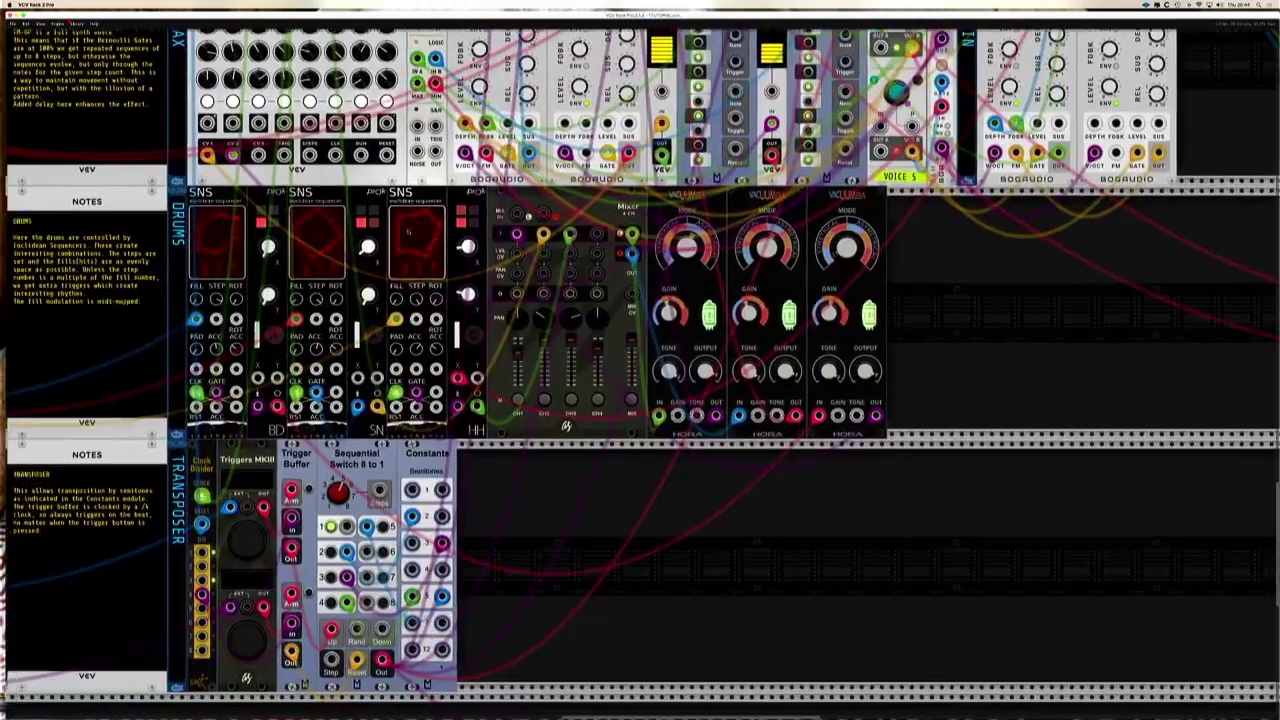
scroll(640, 364, right, 1)
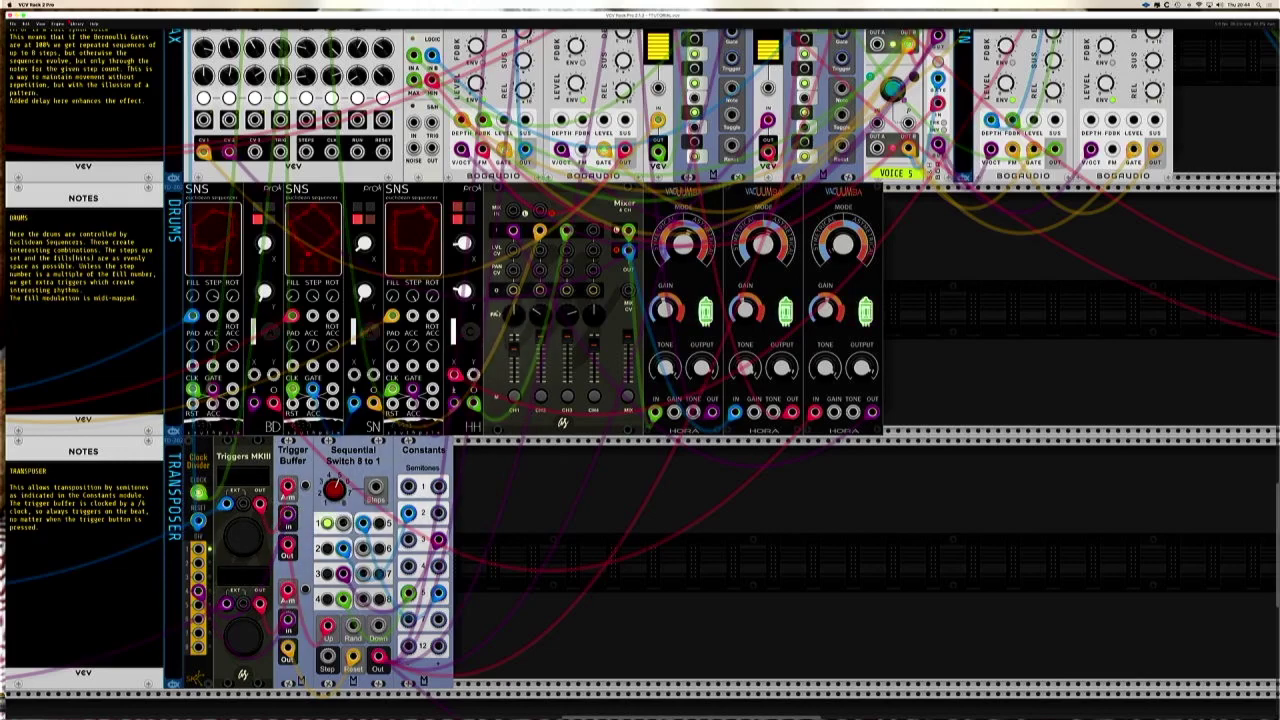
scroll(640, 374, up, 1)
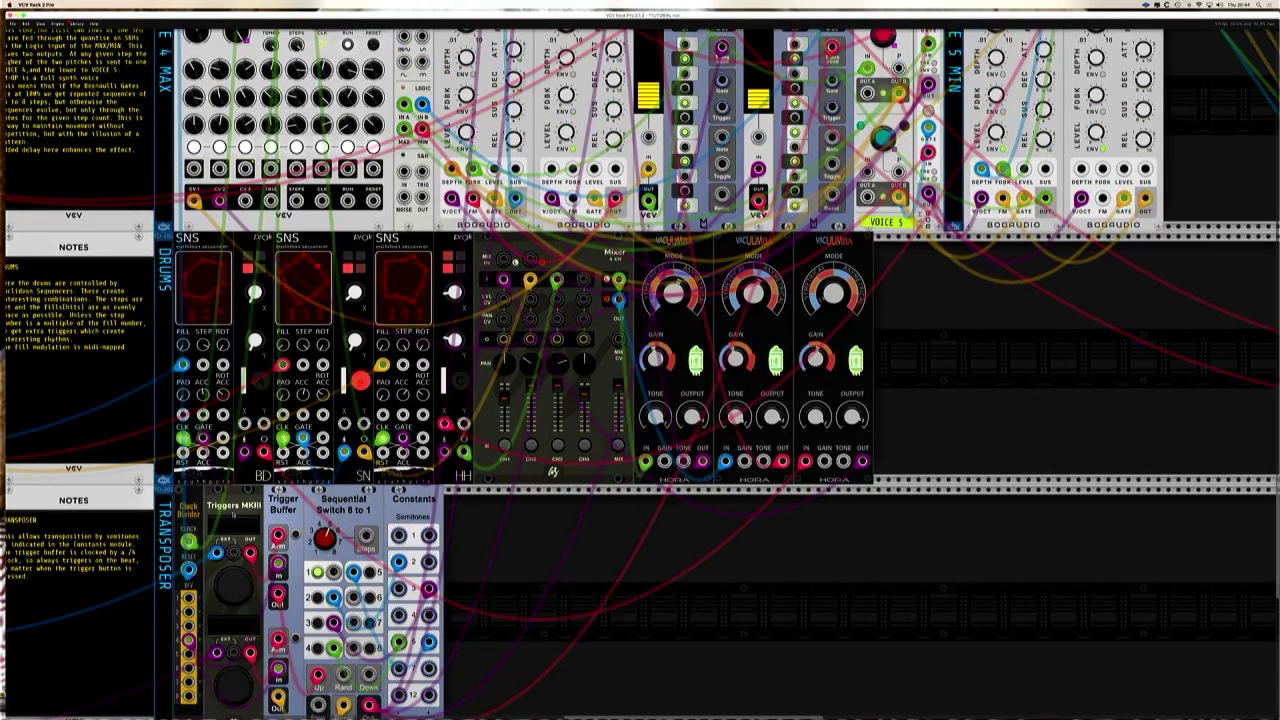
drag(250, 552, 279, 538)
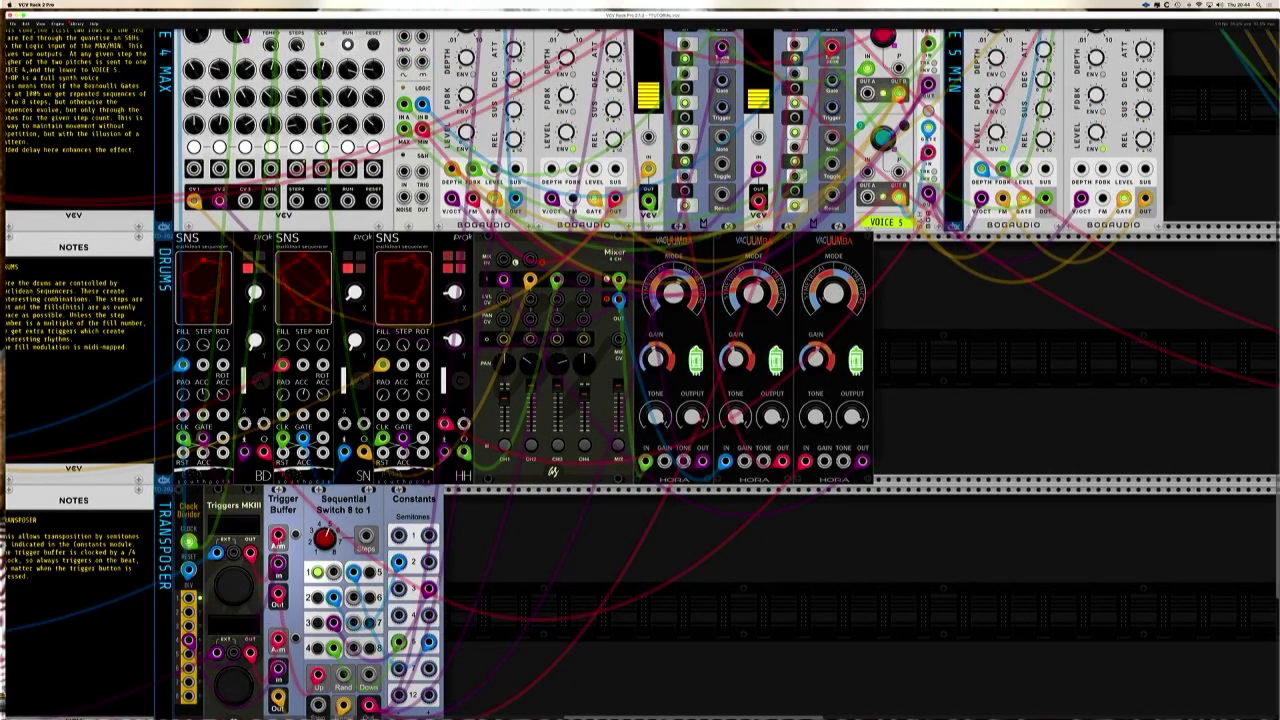